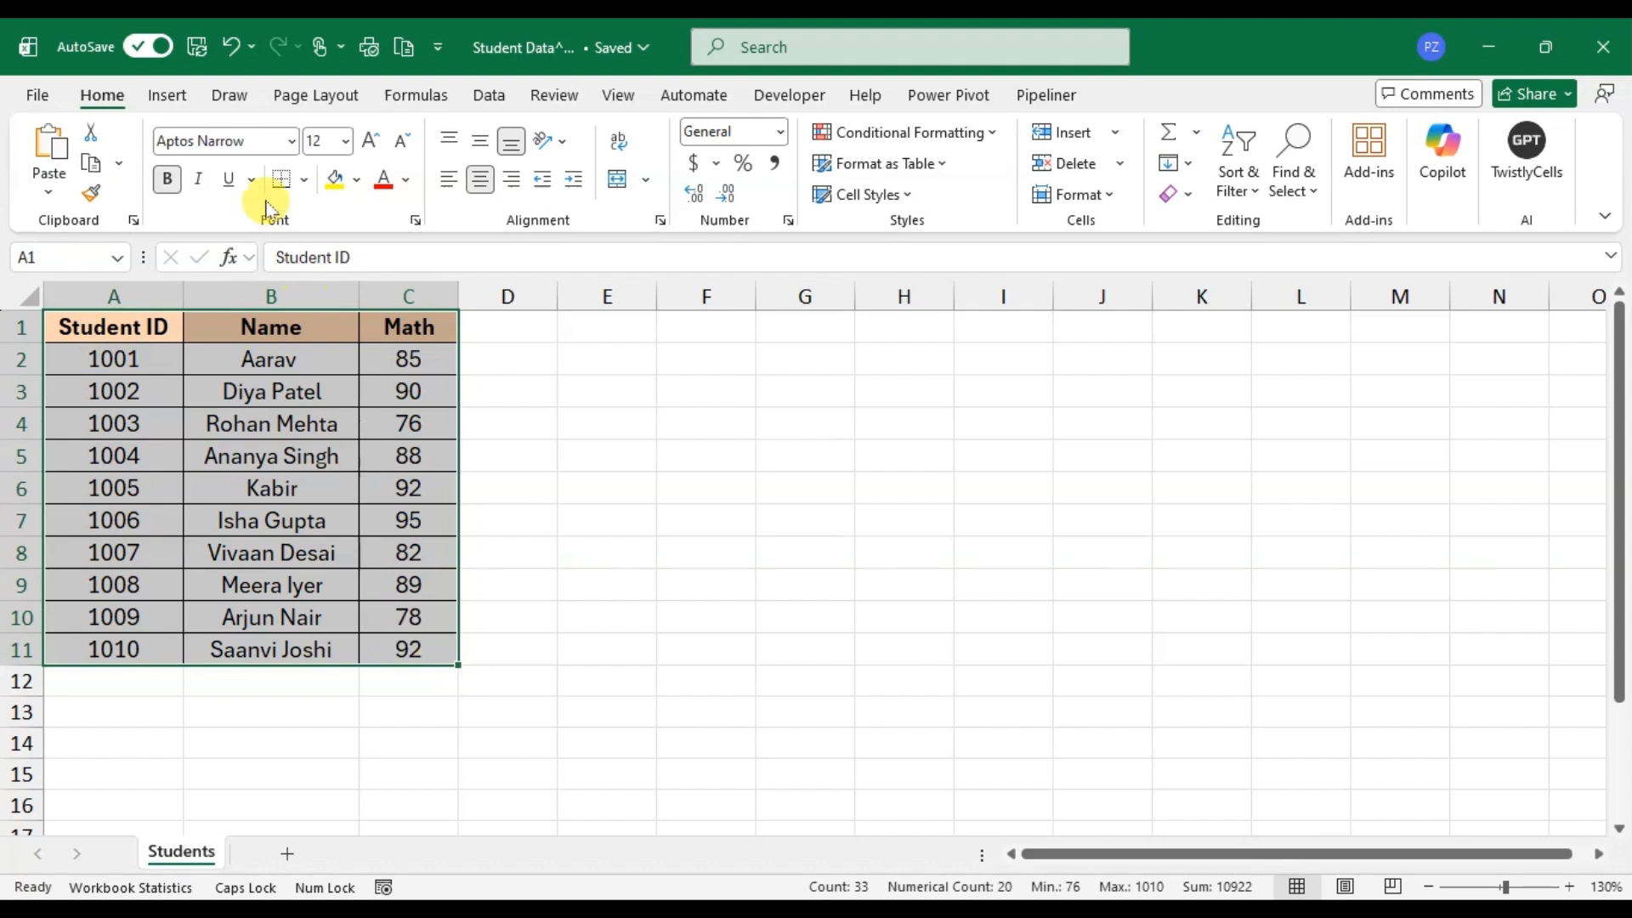
Step: Insert a 2D pie chart from the selected student data and place it beside the table
{"action": "left_click", "coordinate": [169, 97]}
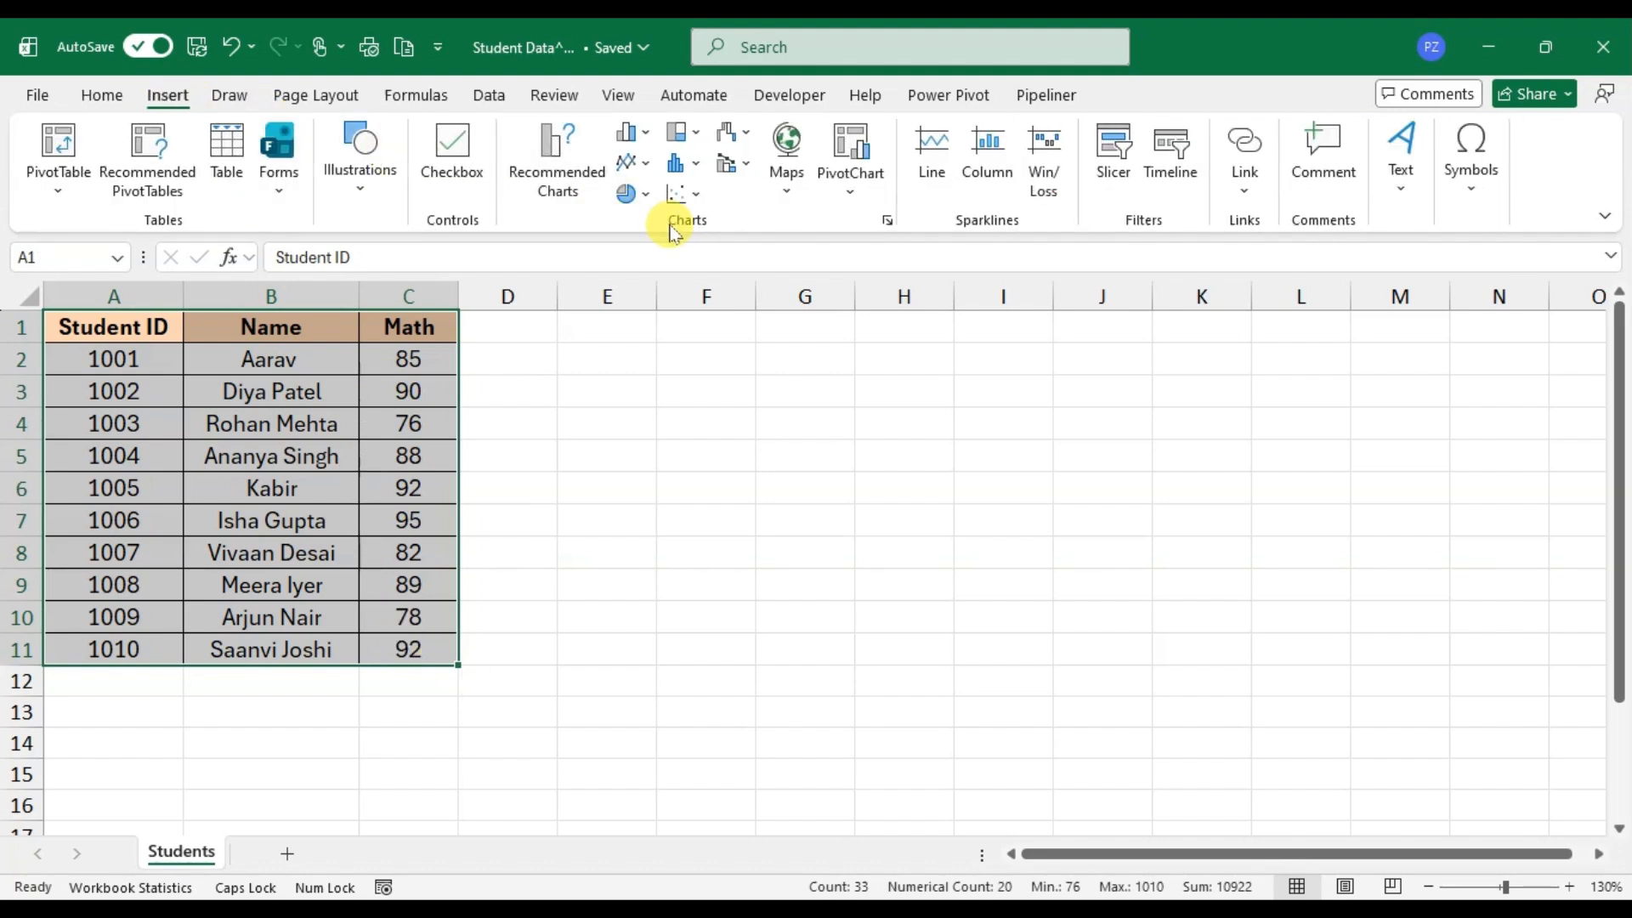
{"action": "left_click", "coordinate": [633, 197]}
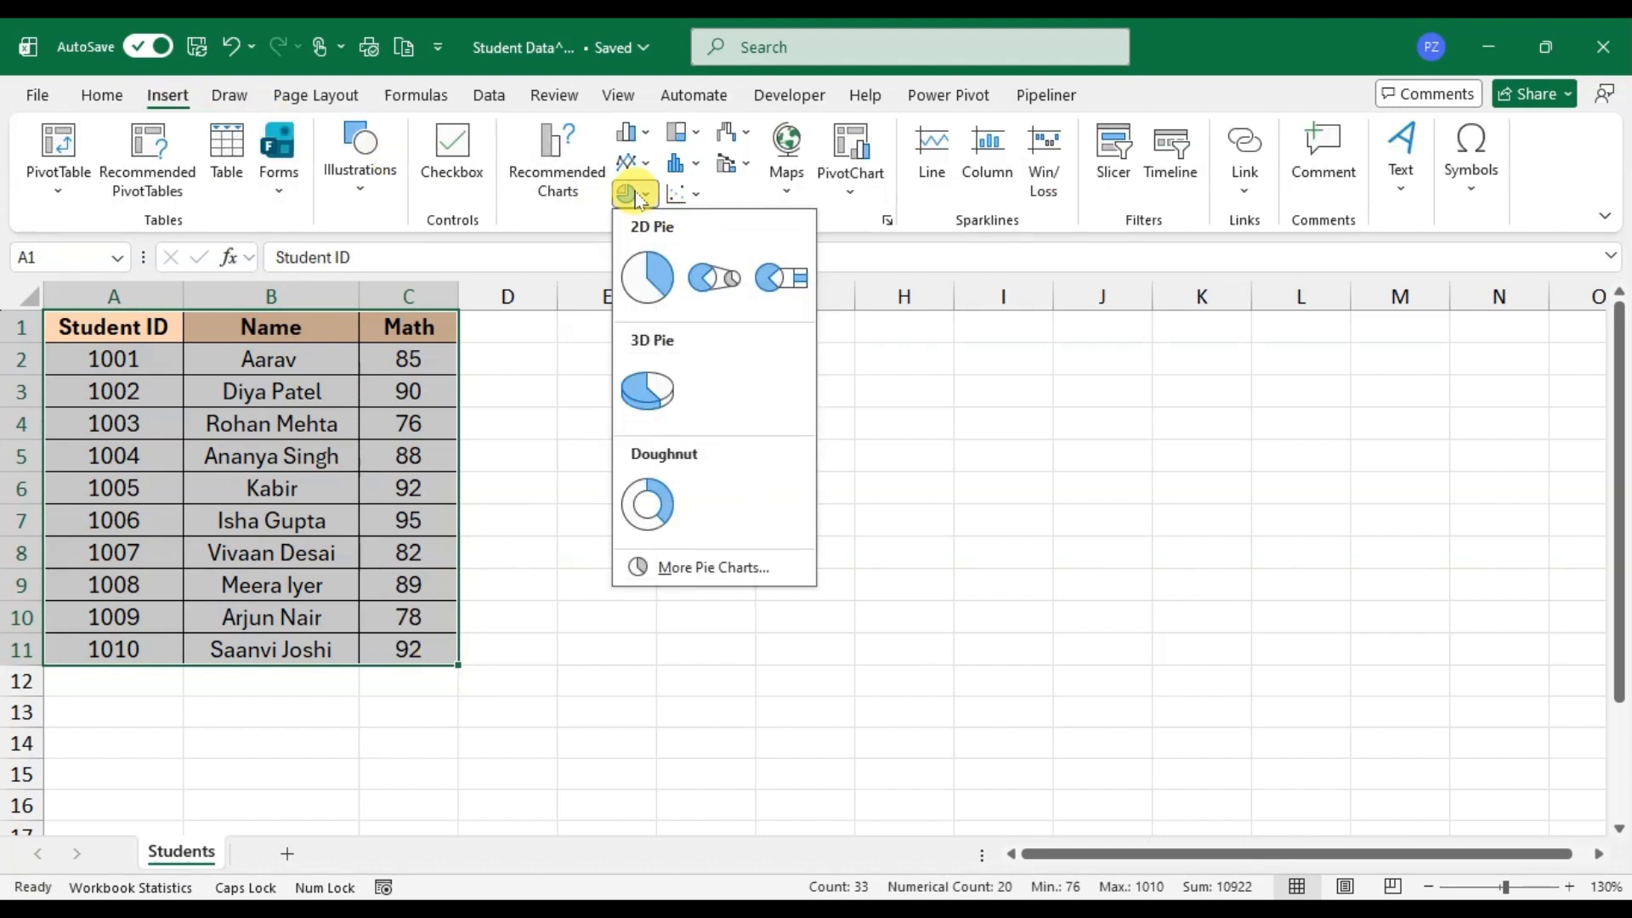
{"action": "left_click", "coordinate": [644, 278]}
{"action": "left_click_drag", "start_coordinate": [583, 429], "coordinate": [658, 403]}
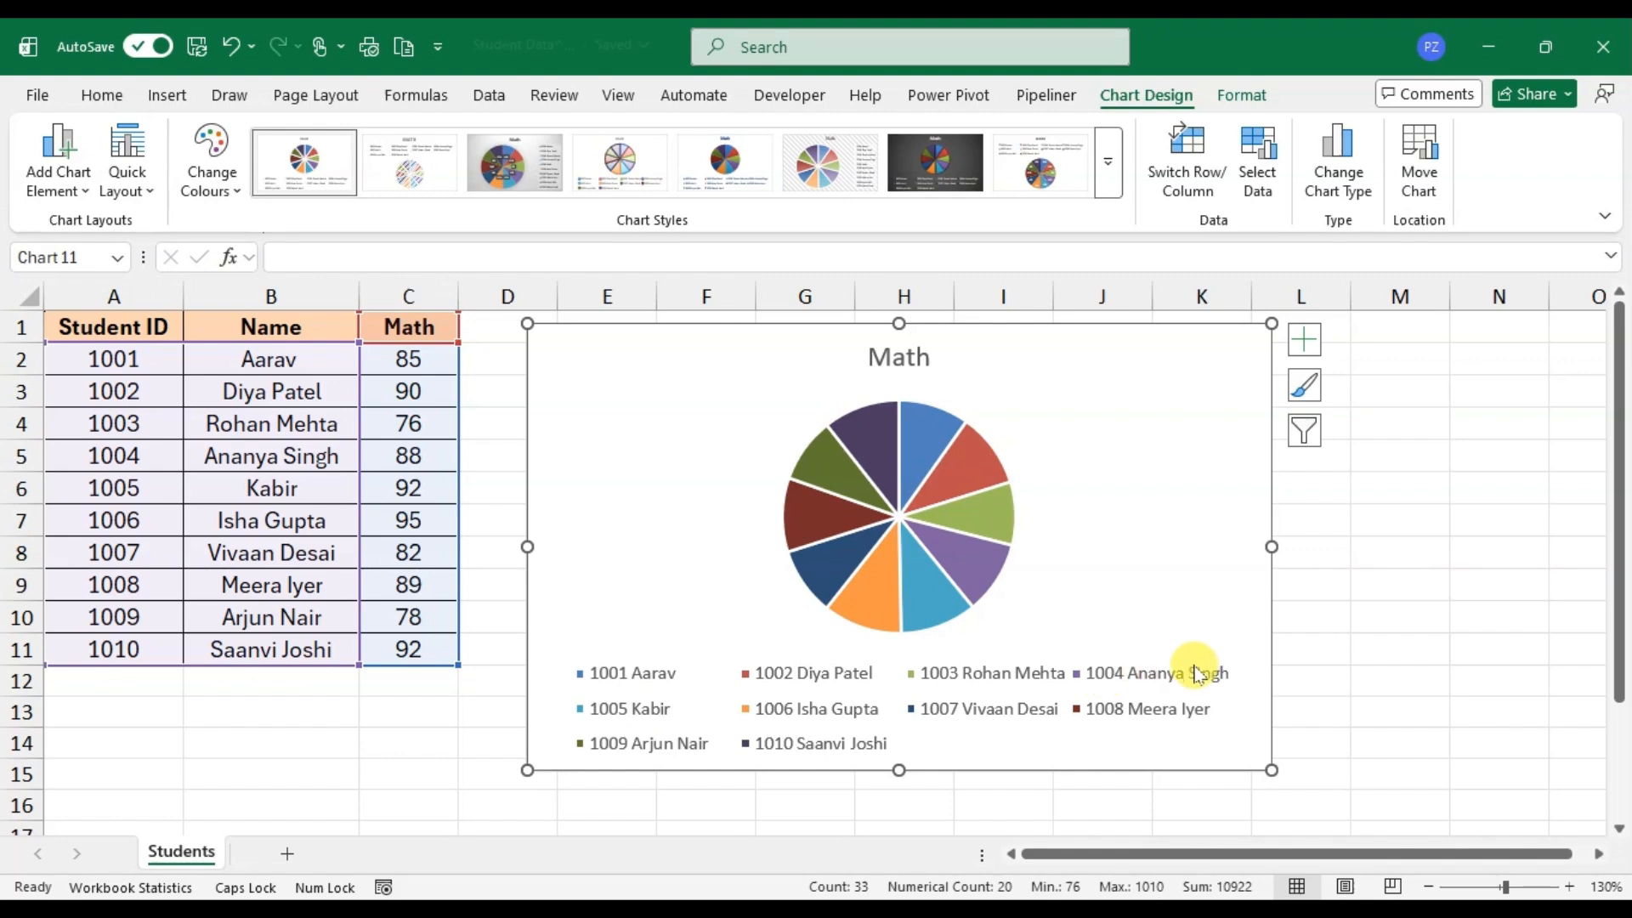
Step: Delete only the fourth student's entry from the pie chart's legend
{"action": "left_click", "coordinate": [939, 689]}
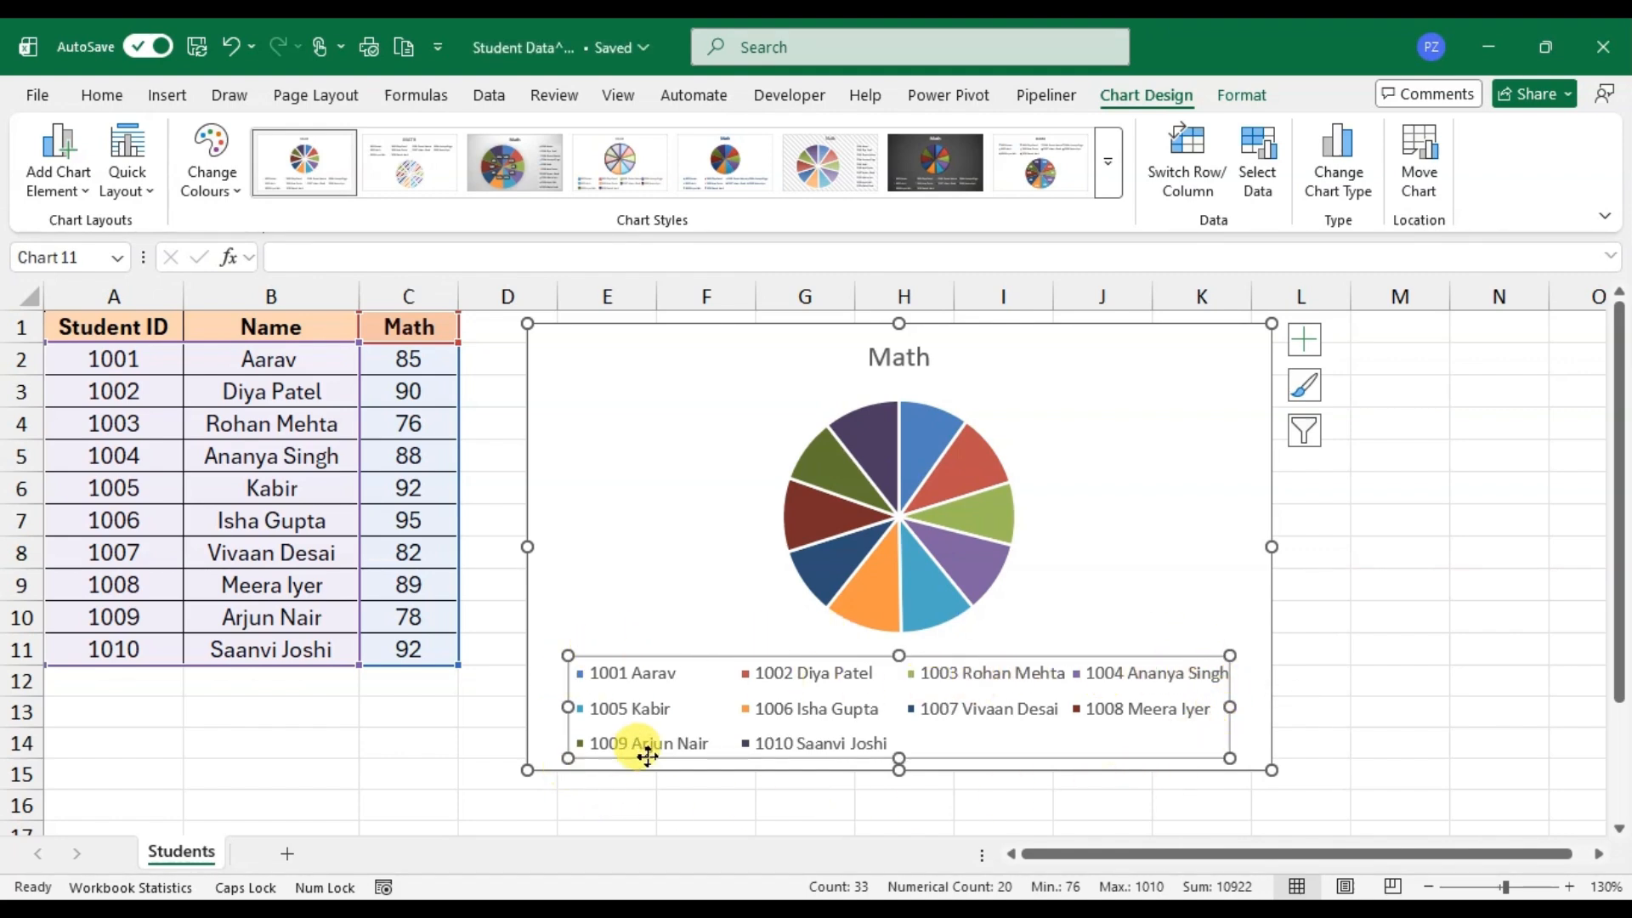
{"action": "double_click", "coordinate": [1155, 678]}
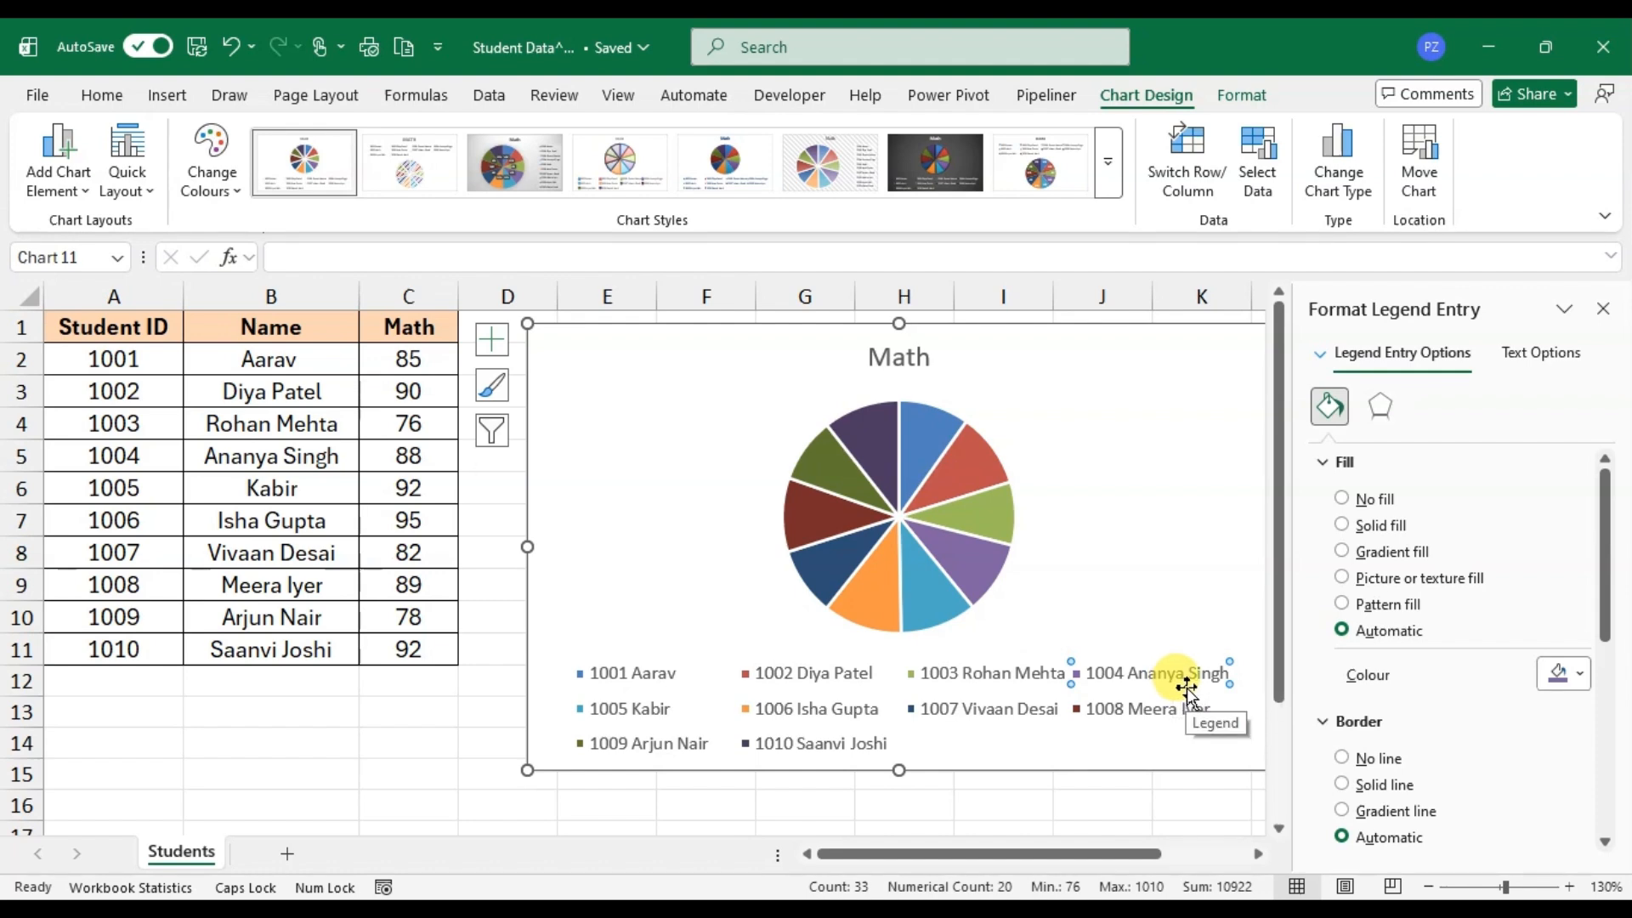
{"action": "key", "text": "Delete"}
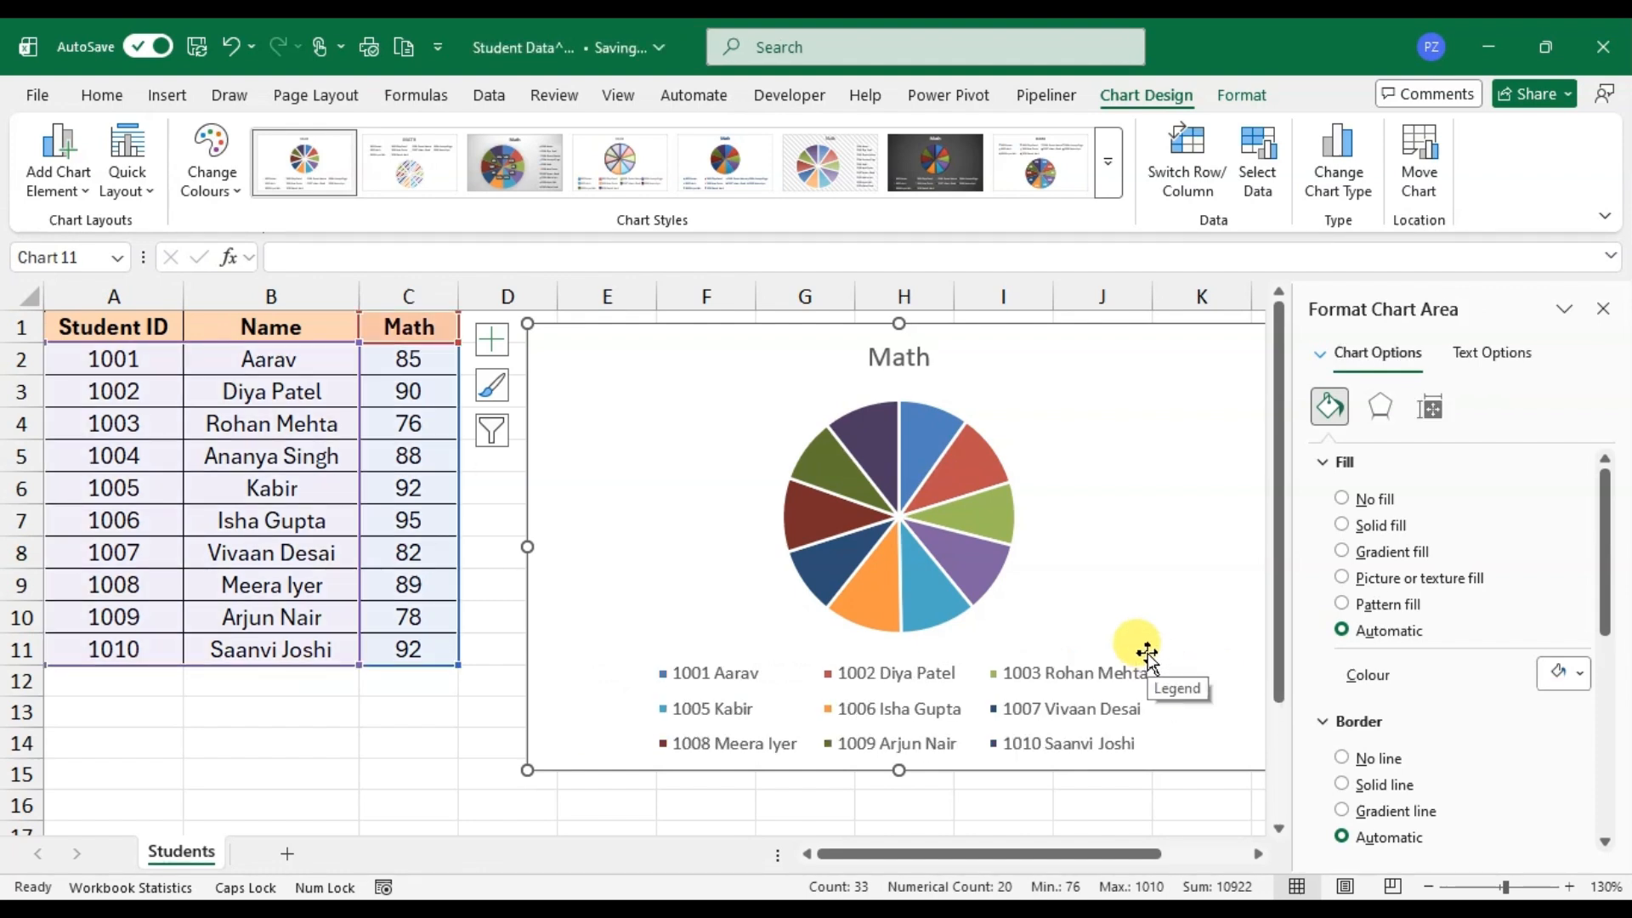
Step: Remove the surname from the student name in cell B4, keeping only the first name
{"action": "left_click", "coordinate": [820, 693]}
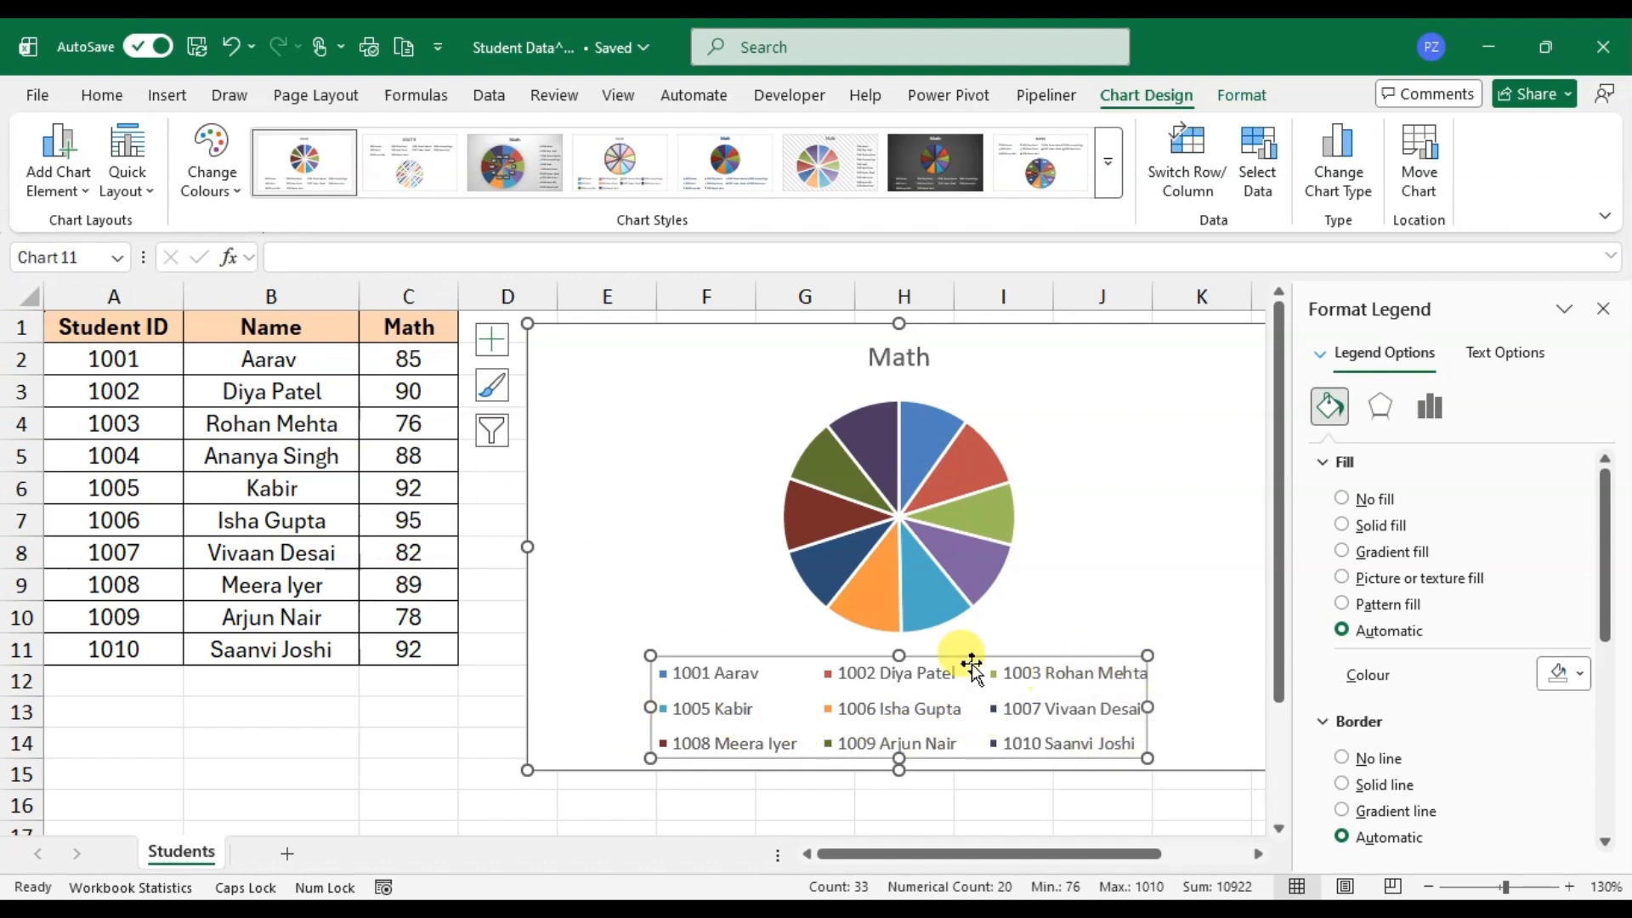
{"action": "left_click", "coordinate": [316, 423]}
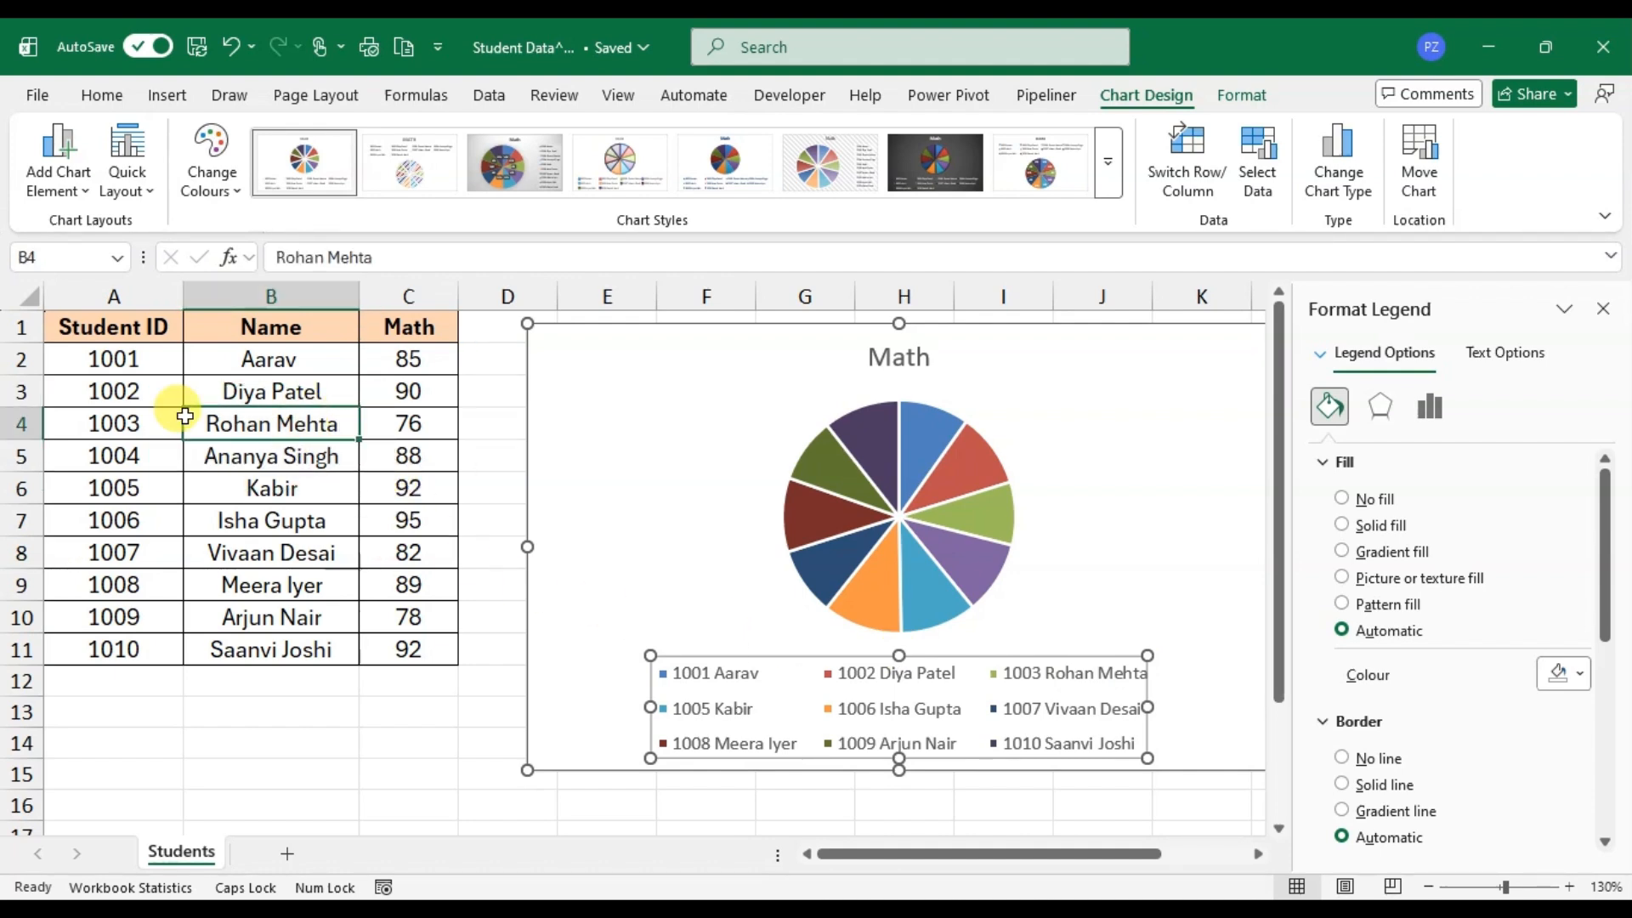
{"action": "double_click", "coordinate": [330, 422]}
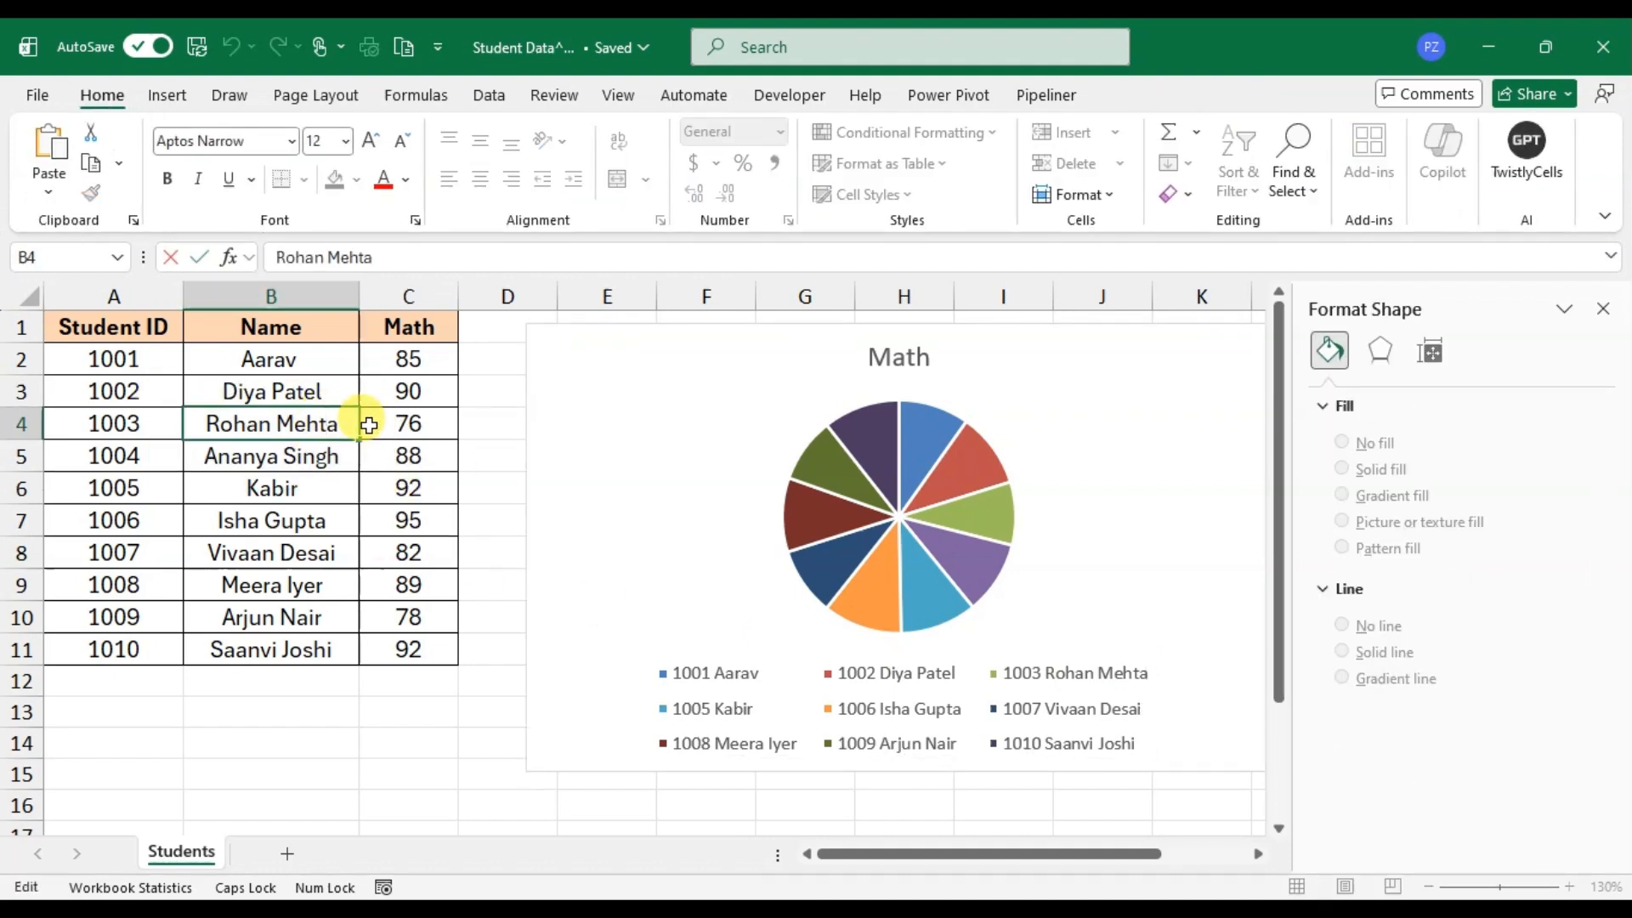
{"action": "double_click", "coordinate": [320, 423]}
{"action": "key", "text": "BackSpace"}
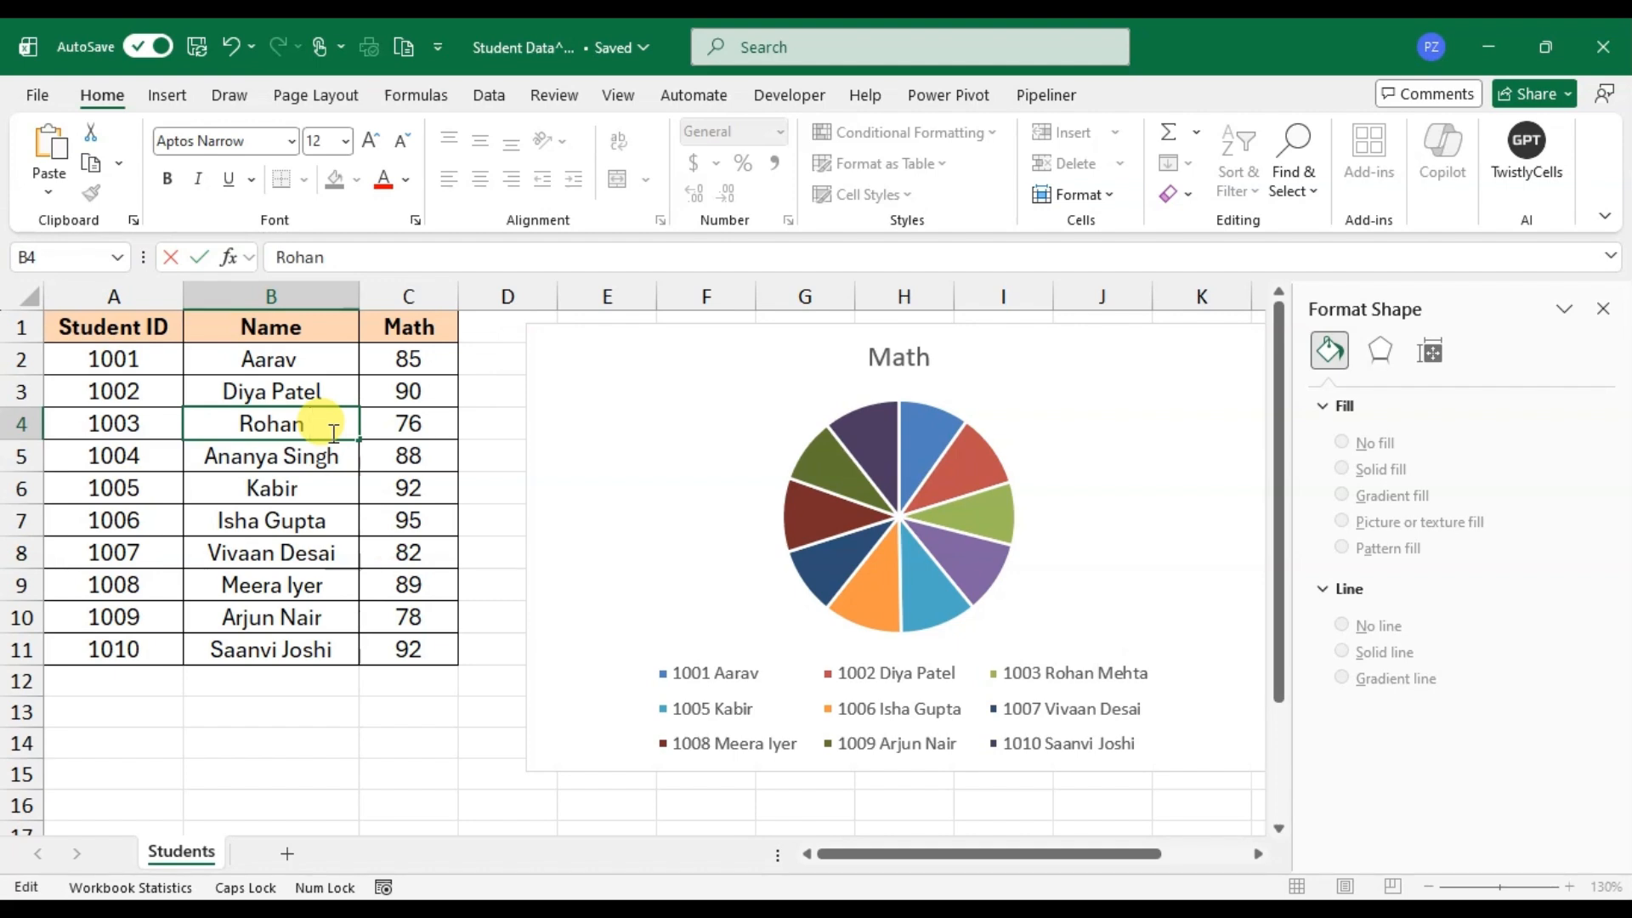
{"action": "key", "text": "Return"}
Step: Give the chart legend a gradient fill using the red preset in the second row of preset gradients
{"action": "left_click", "coordinate": [1053, 684]}
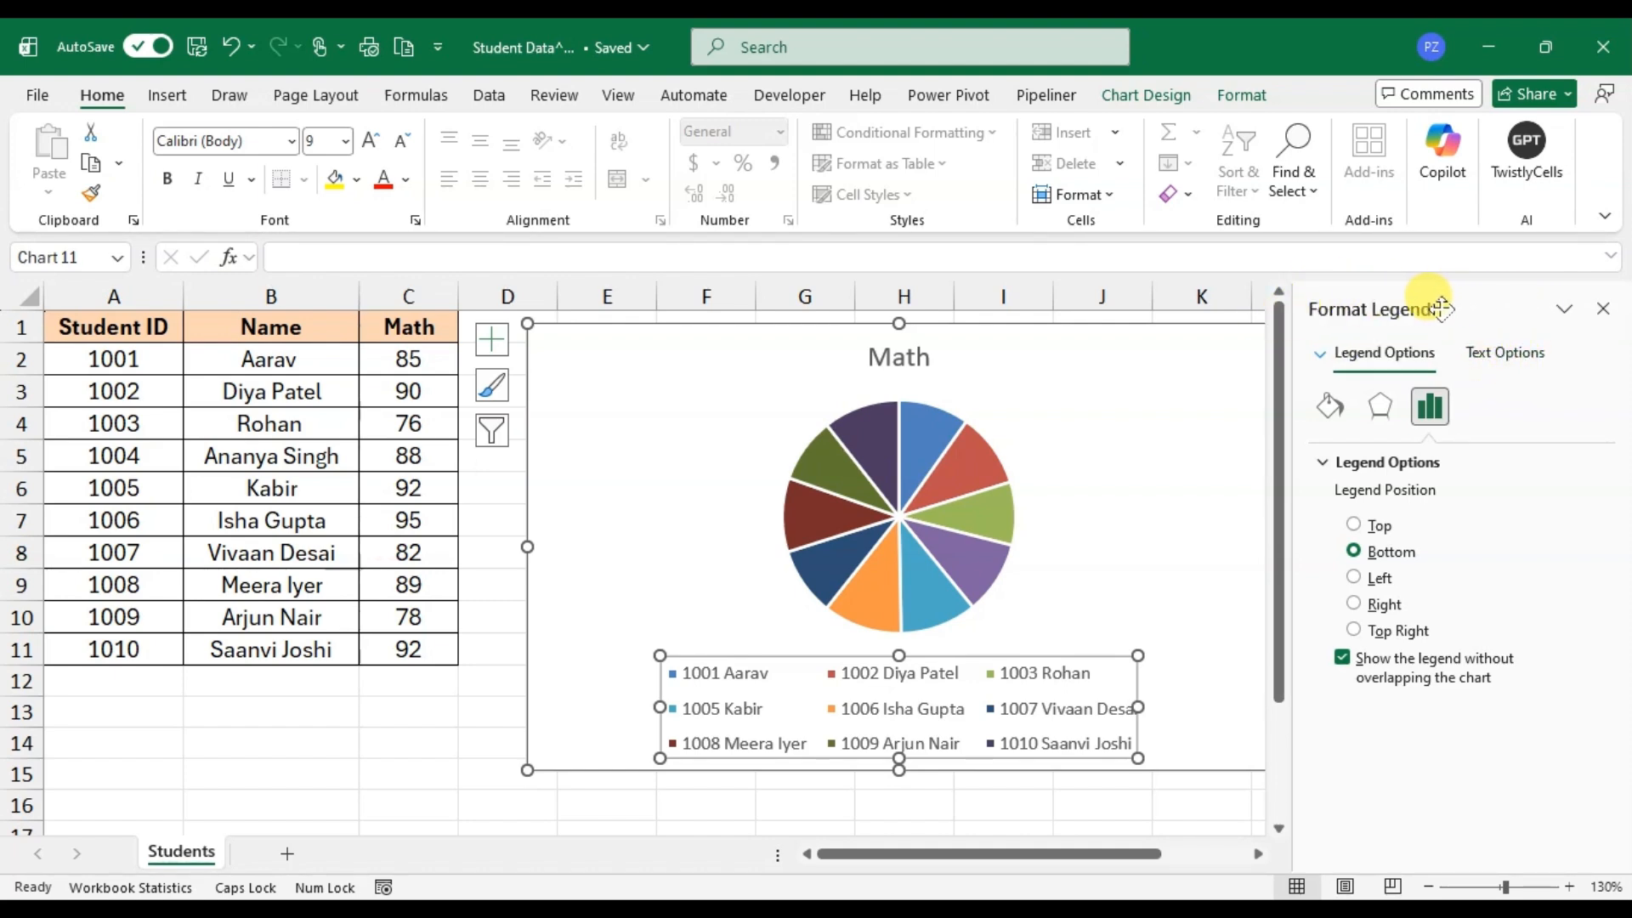
{"action": "right_click", "coordinate": [1086, 692]}
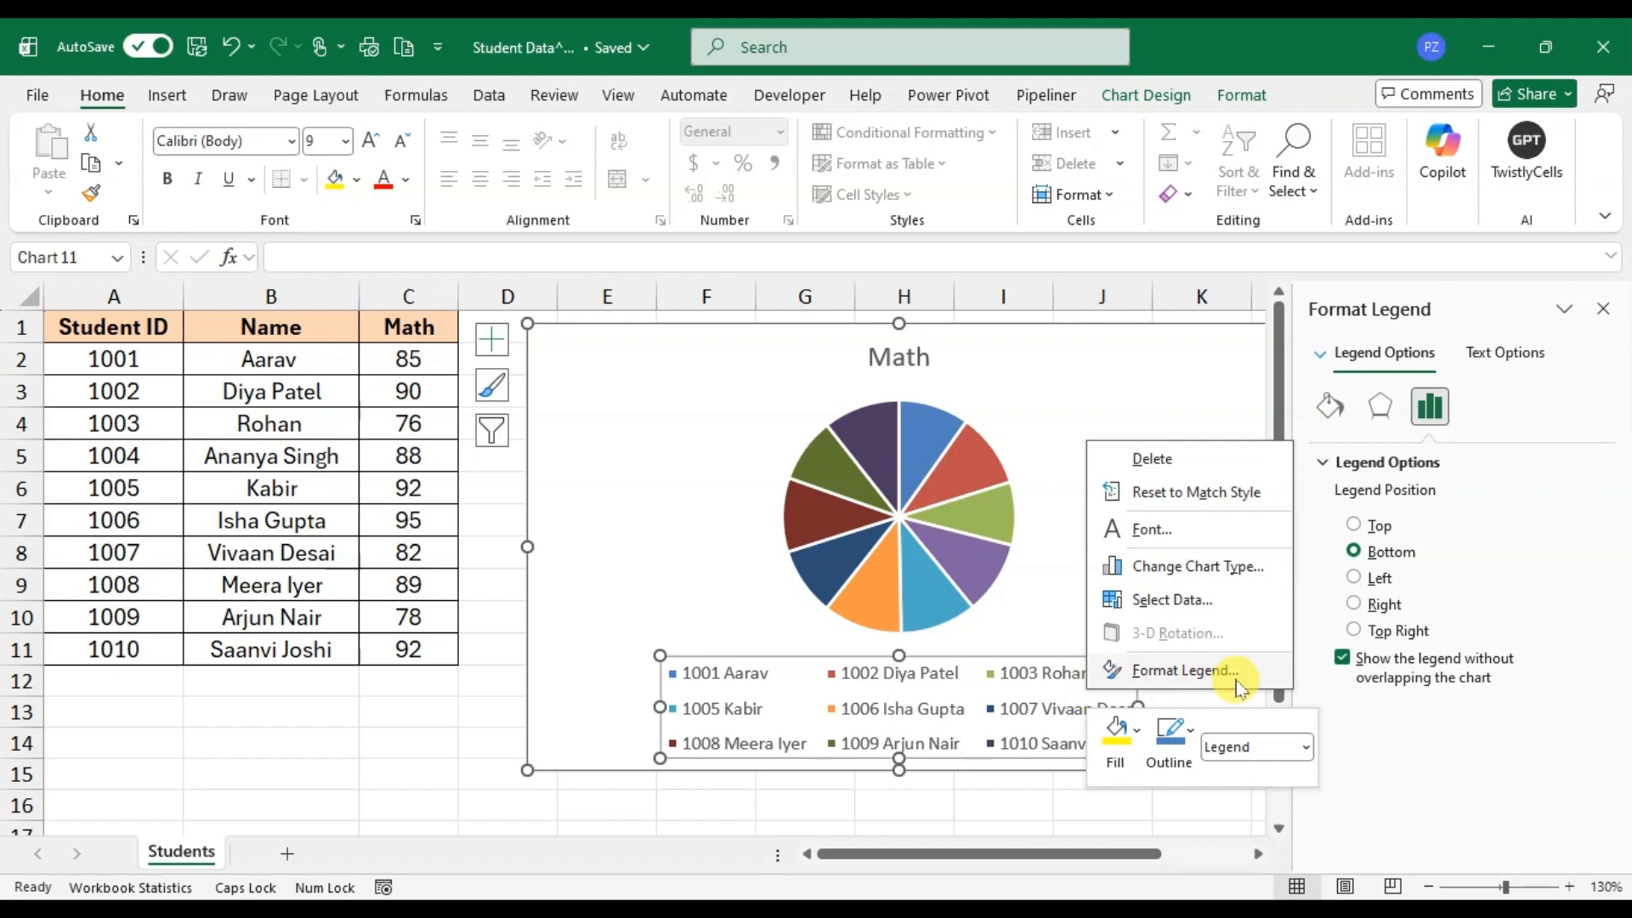
{"action": "left_click", "coordinate": [1202, 667]}
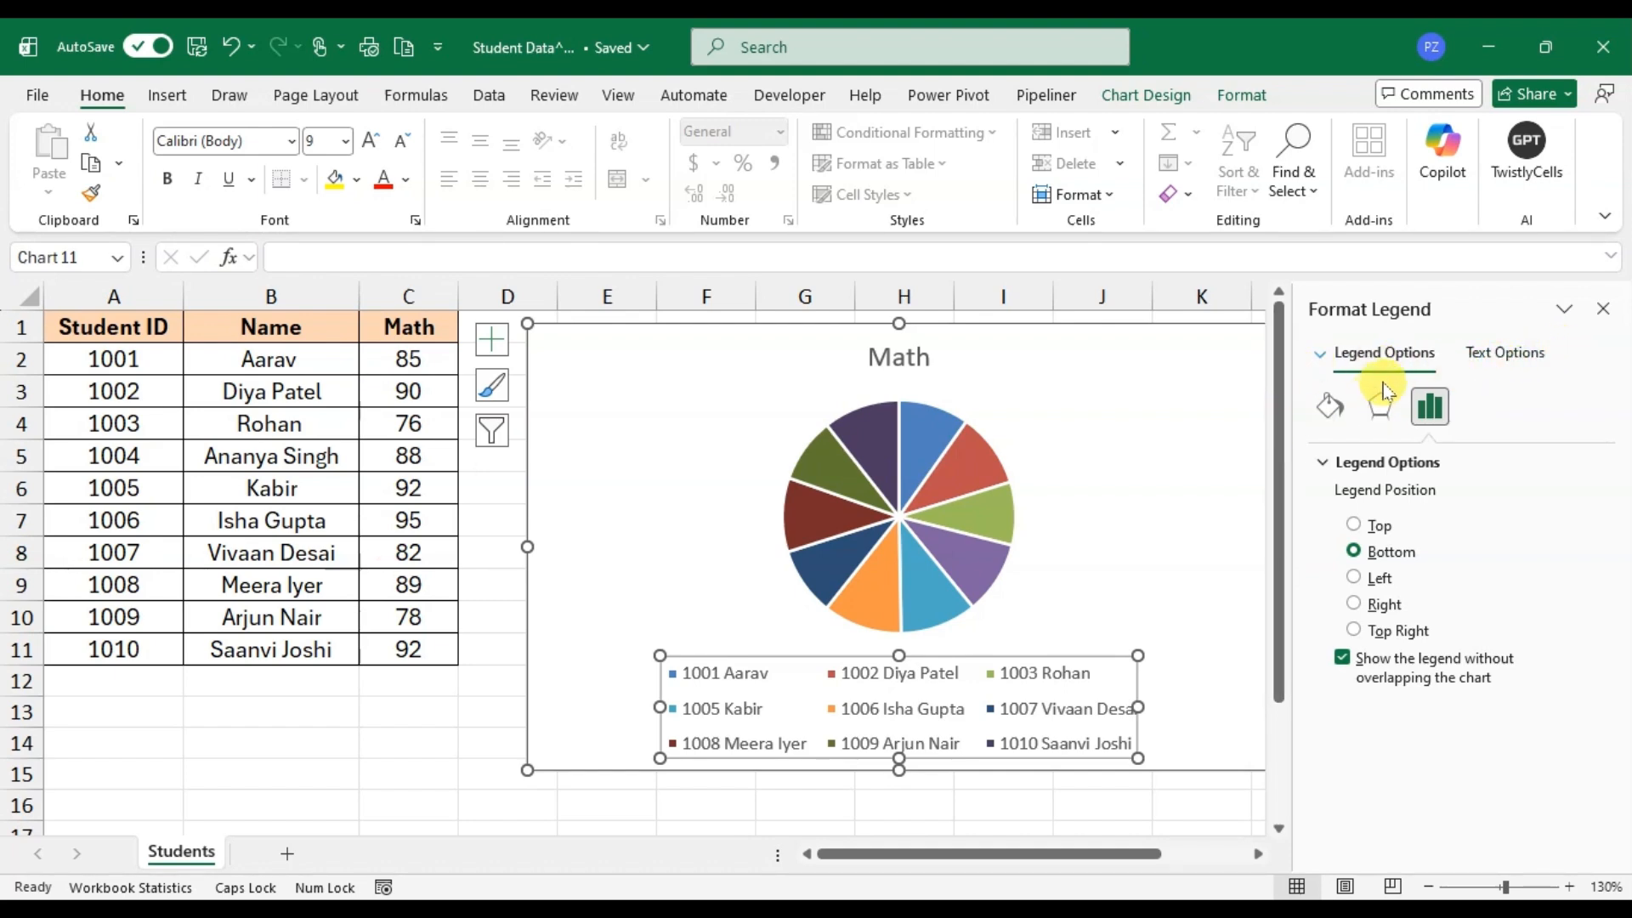
{"action": "left_click", "coordinate": [1330, 415]}
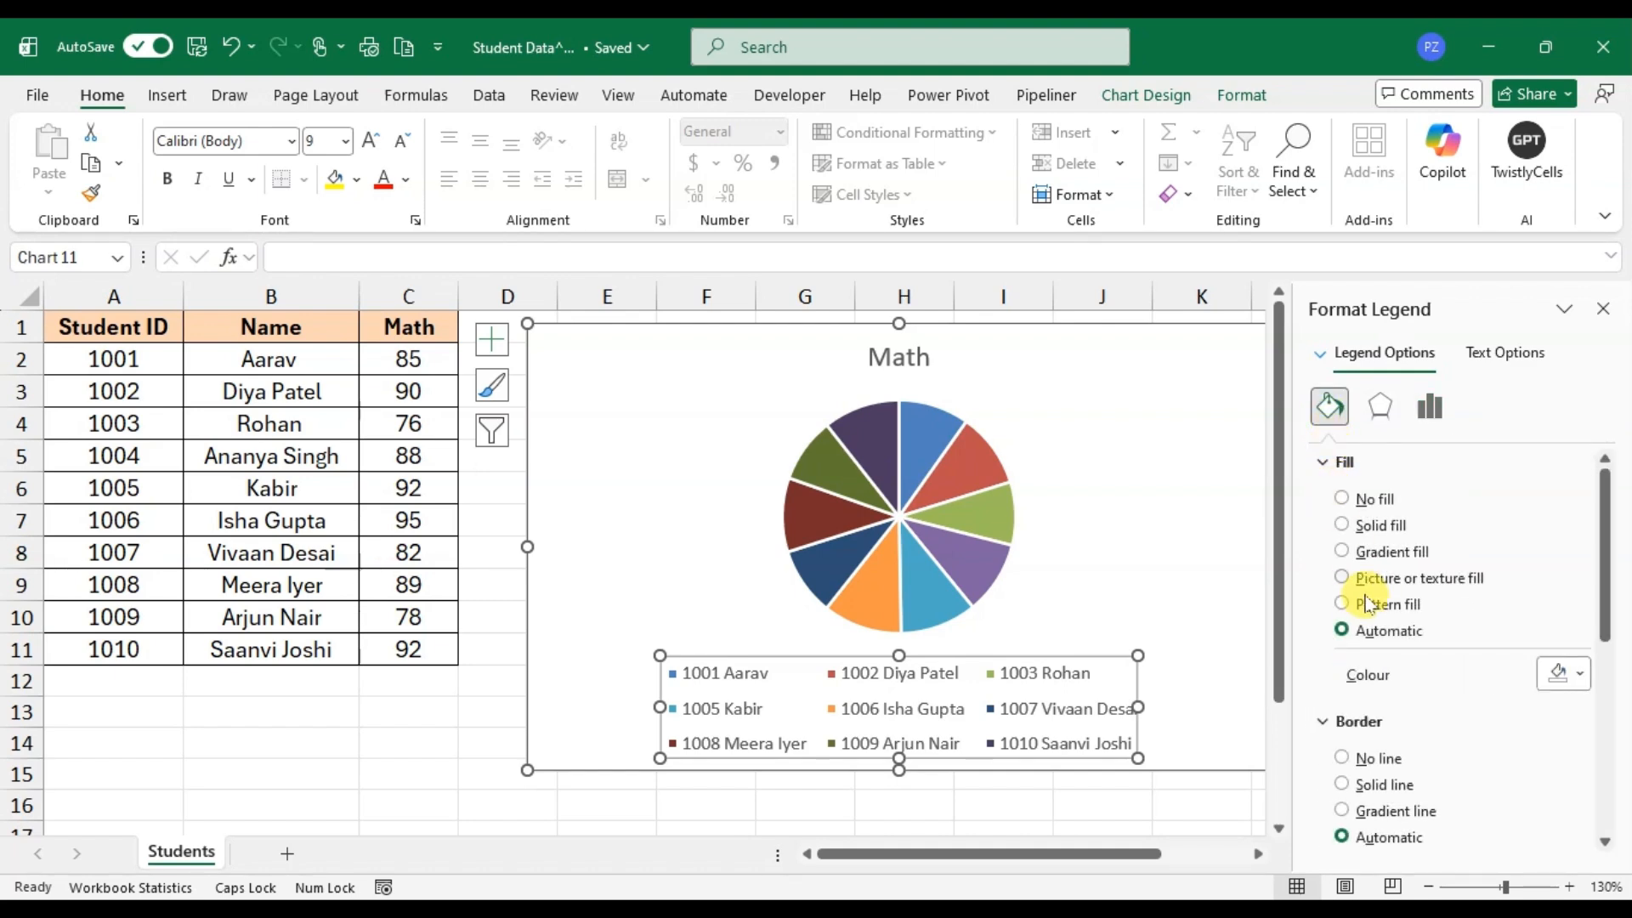
{"action": "left_click", "coordinate": [1343, 552]}
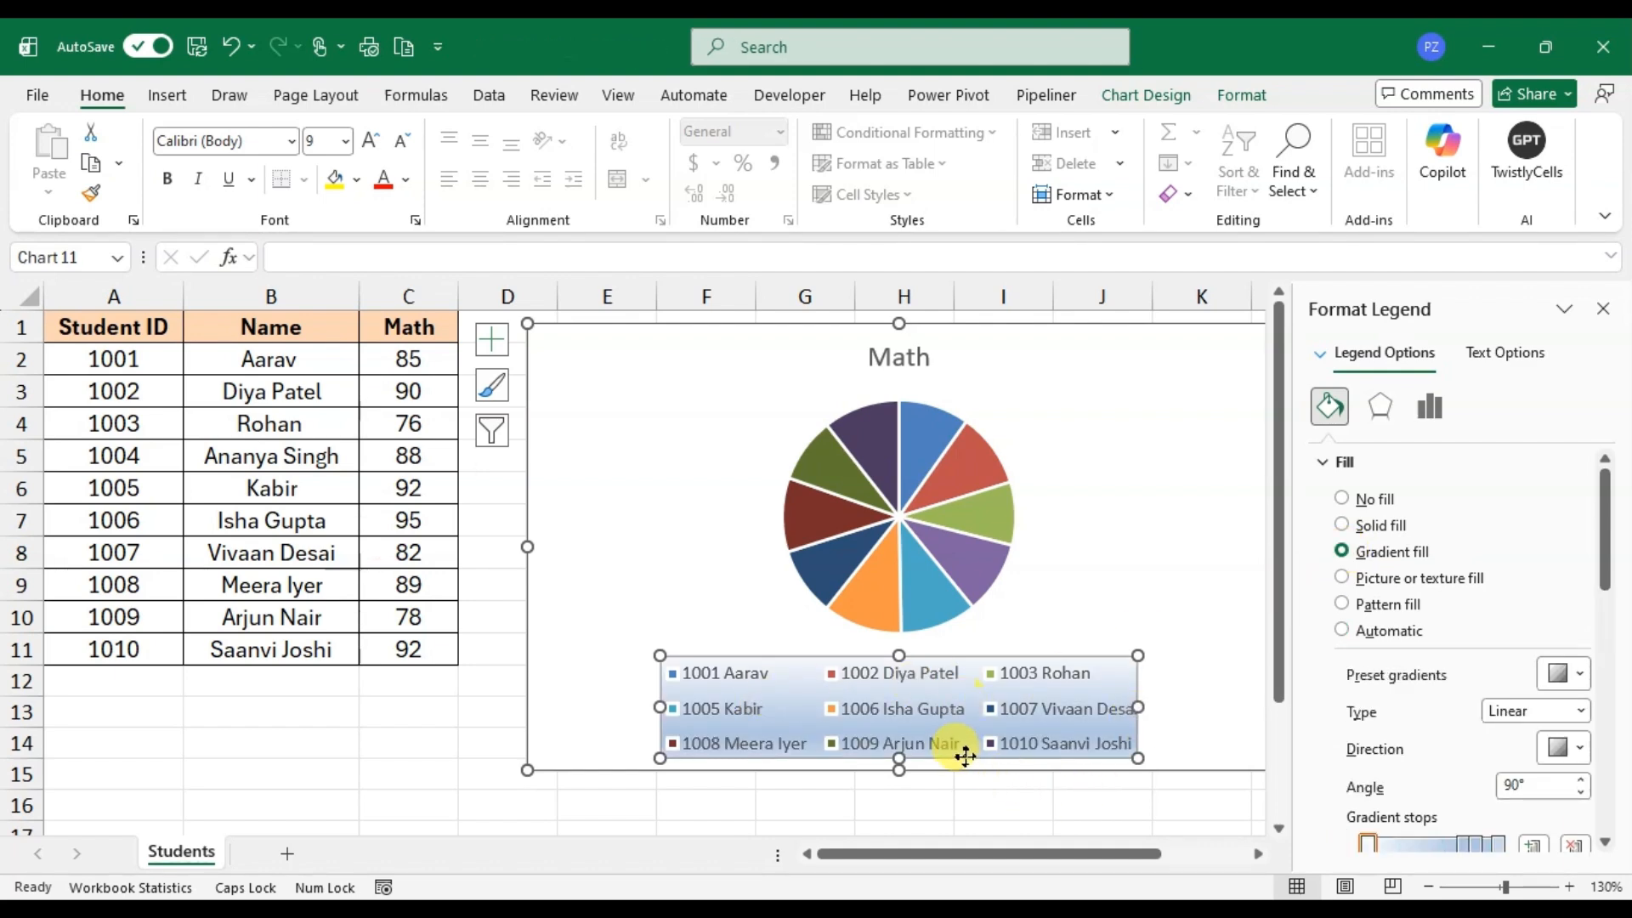
{"action": "scroll", "coordinate": [1504, 697], "scroll_direction": "down", "scroll_amount": 2}
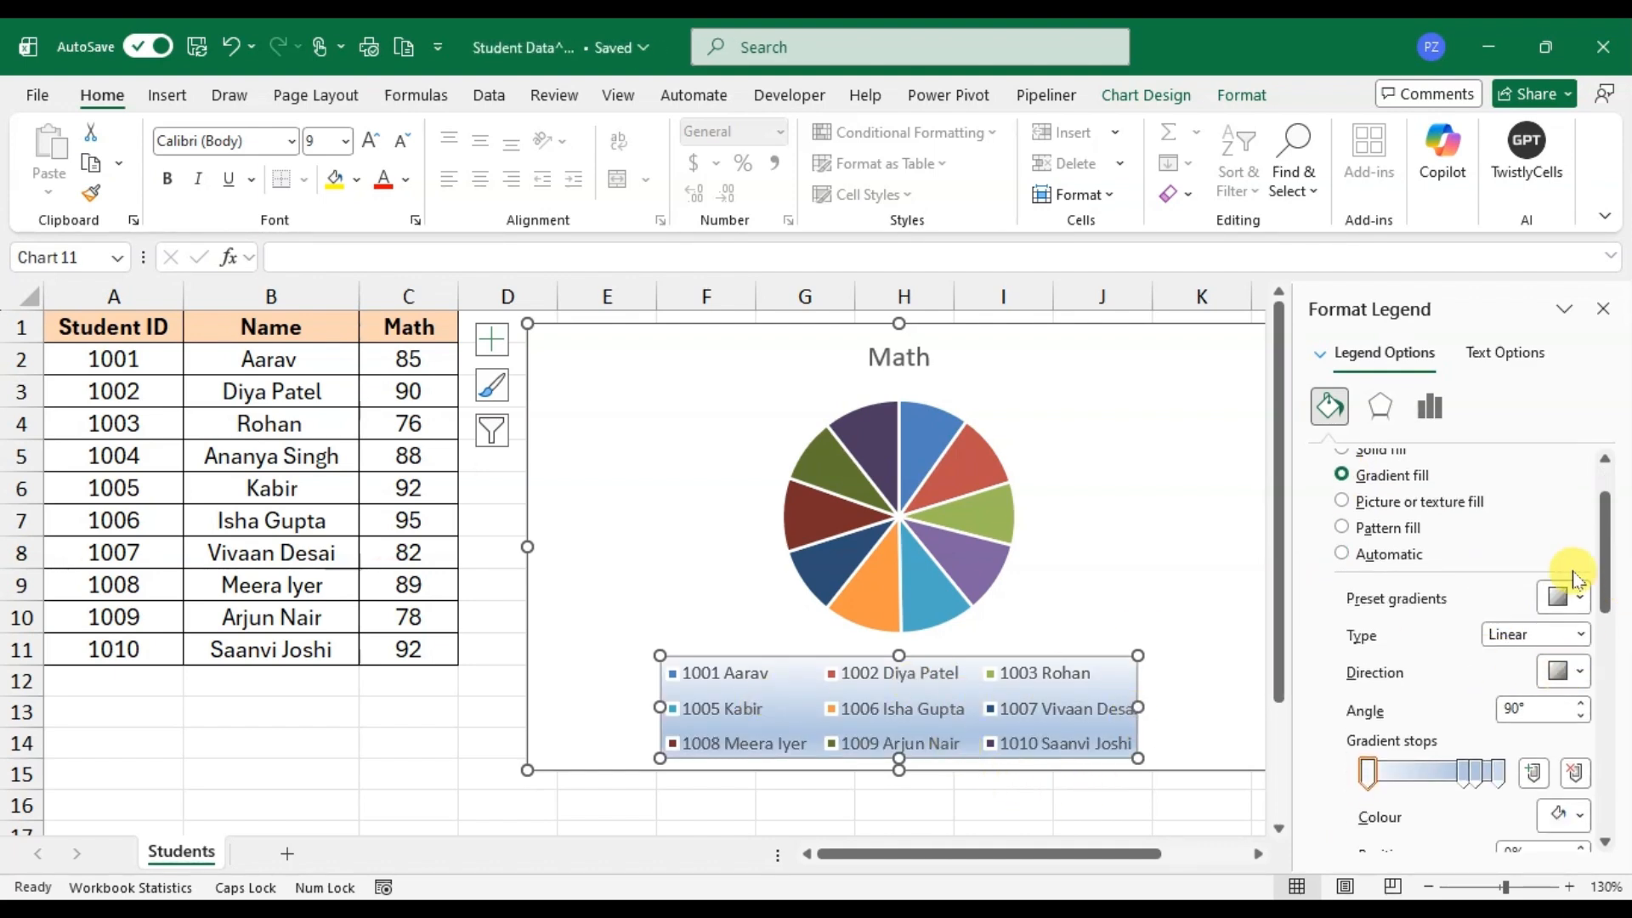
{"action": "left_click", "coordinate": [1562, 598]}
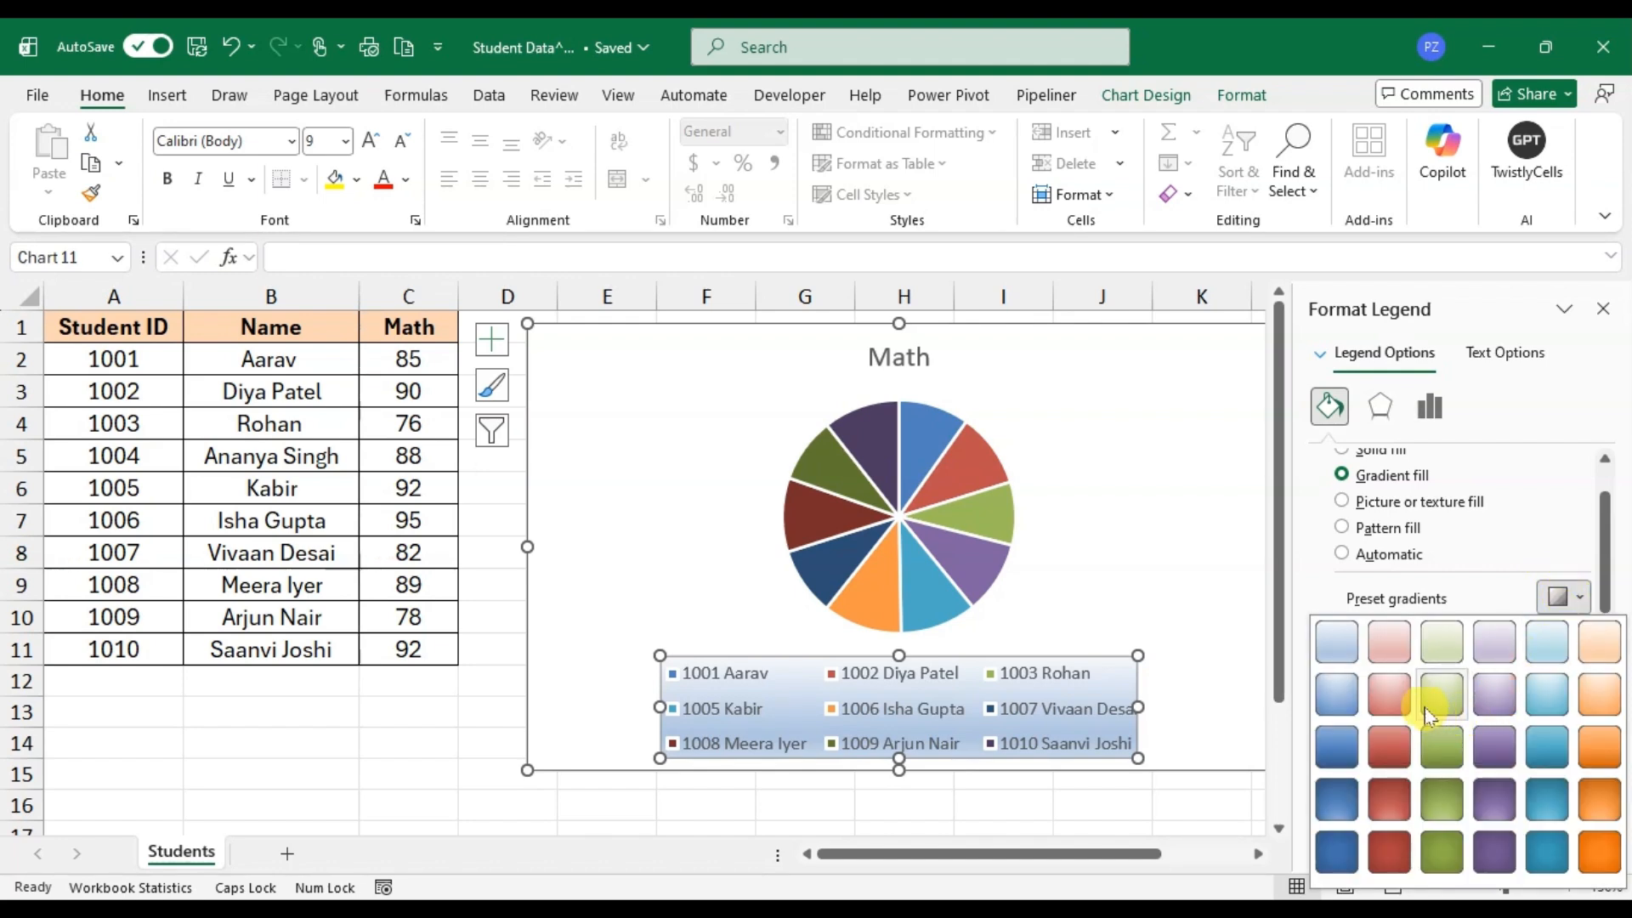
{"action": "left_click", "coordinate": [1401, 692]}
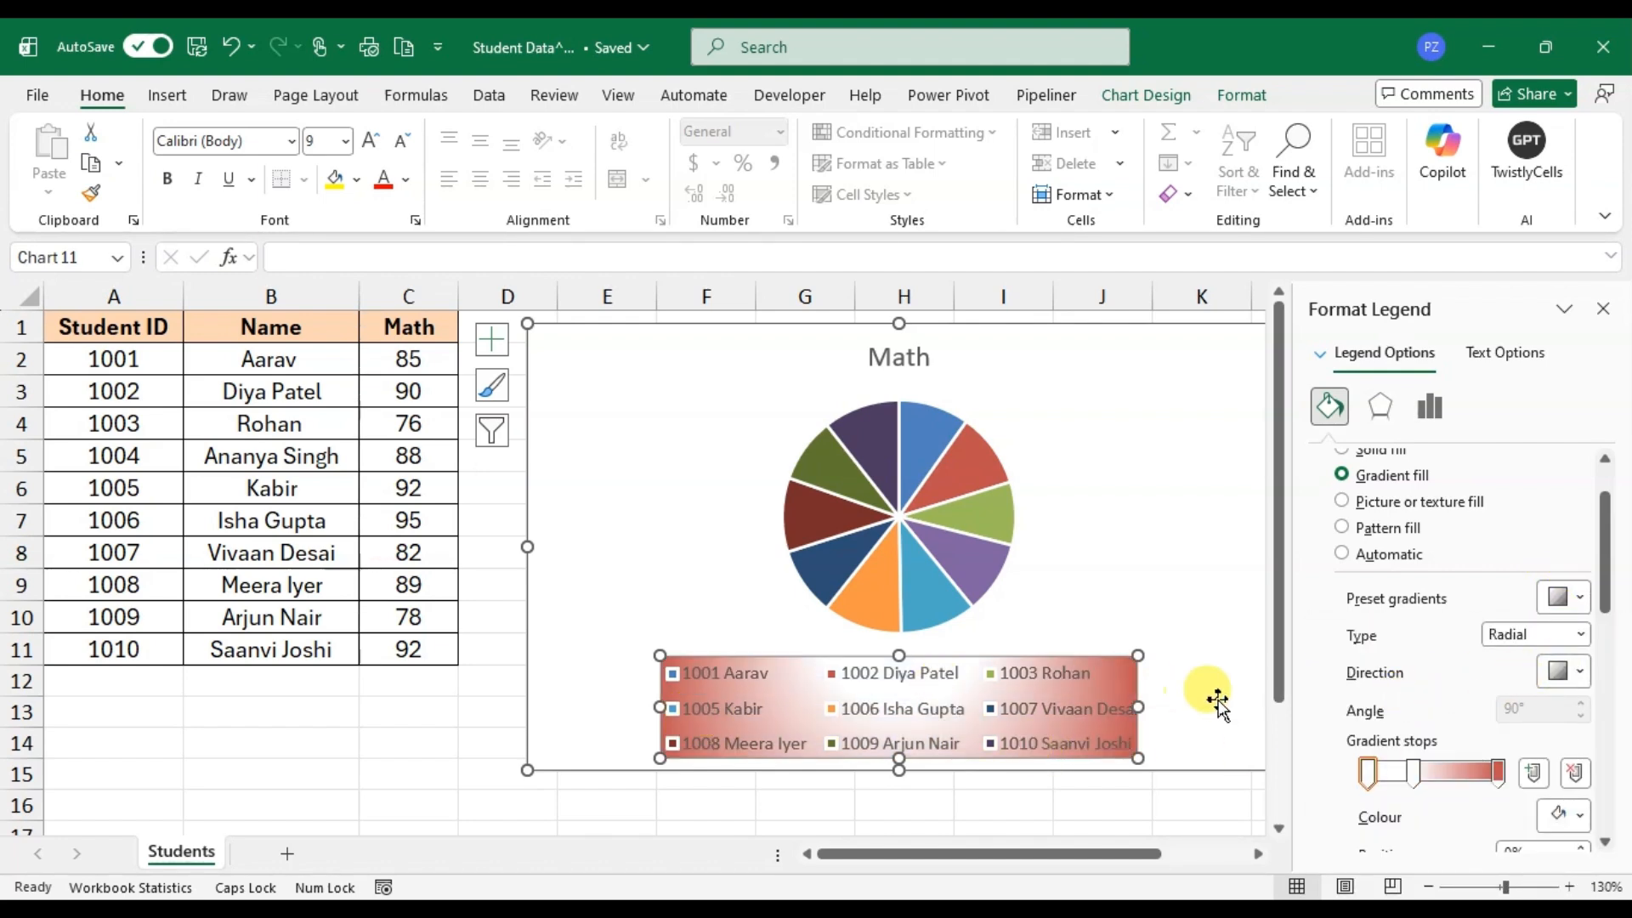
Step: Move the legend gradient's middle stop to 47% and set the radial direction to run from the centre
{"action": "left_click_drag", "start_coordinate": [1414, 786], "coordinate": [1428, 783]}
{"action": "left_click", "coordinate": [1581, 671]}
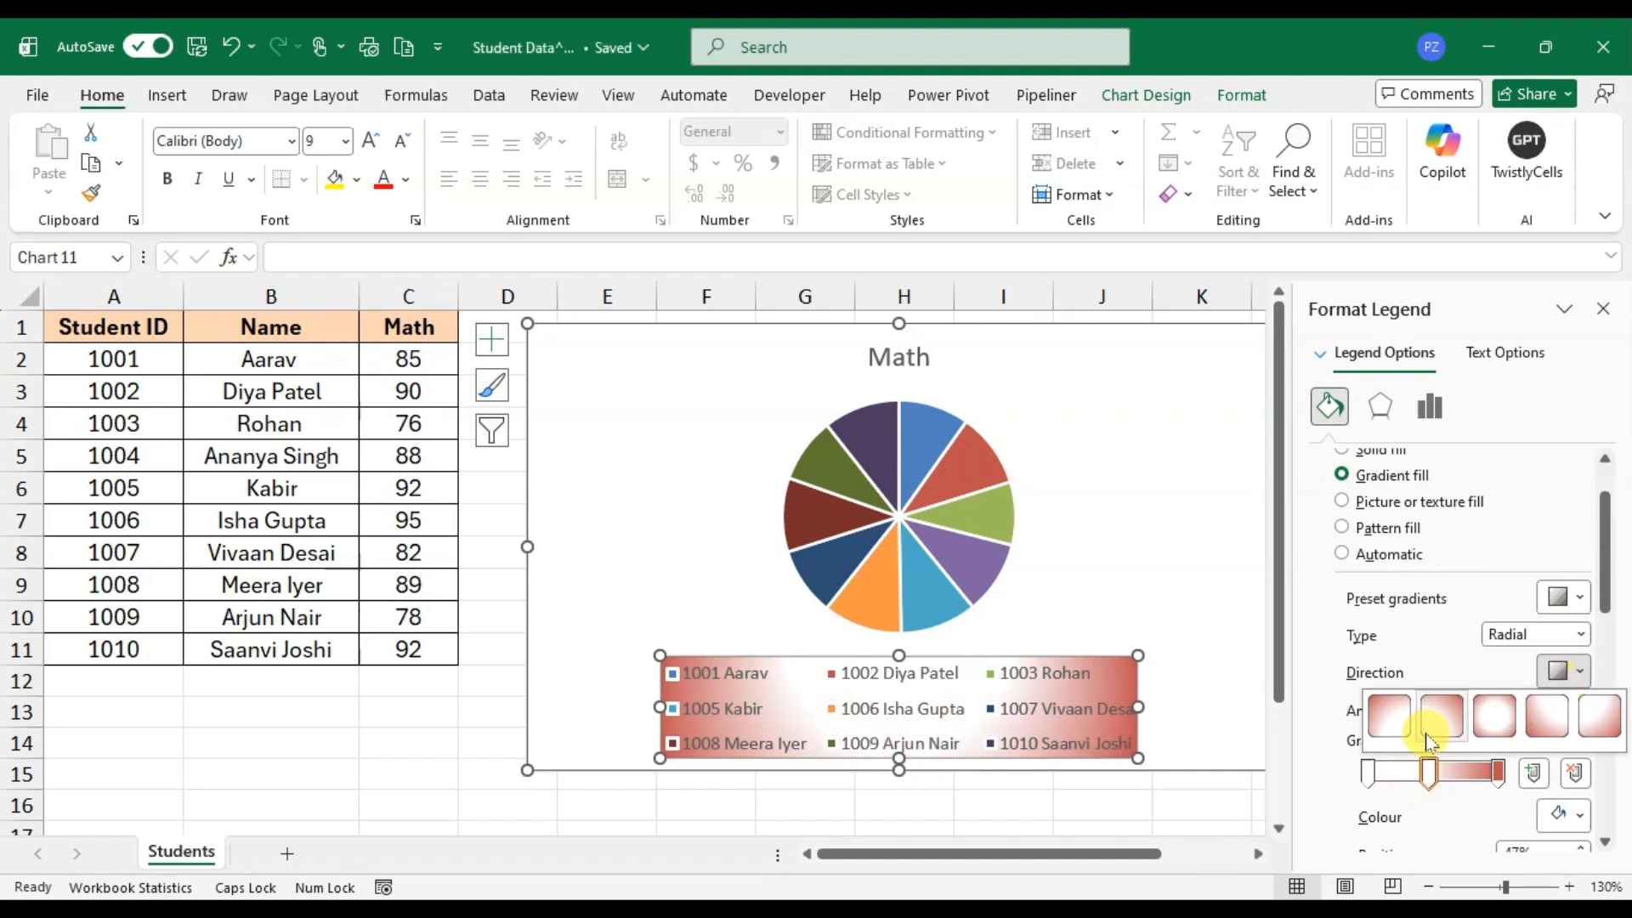
{"action": "left_click", "coordinate": [1487, 718]}
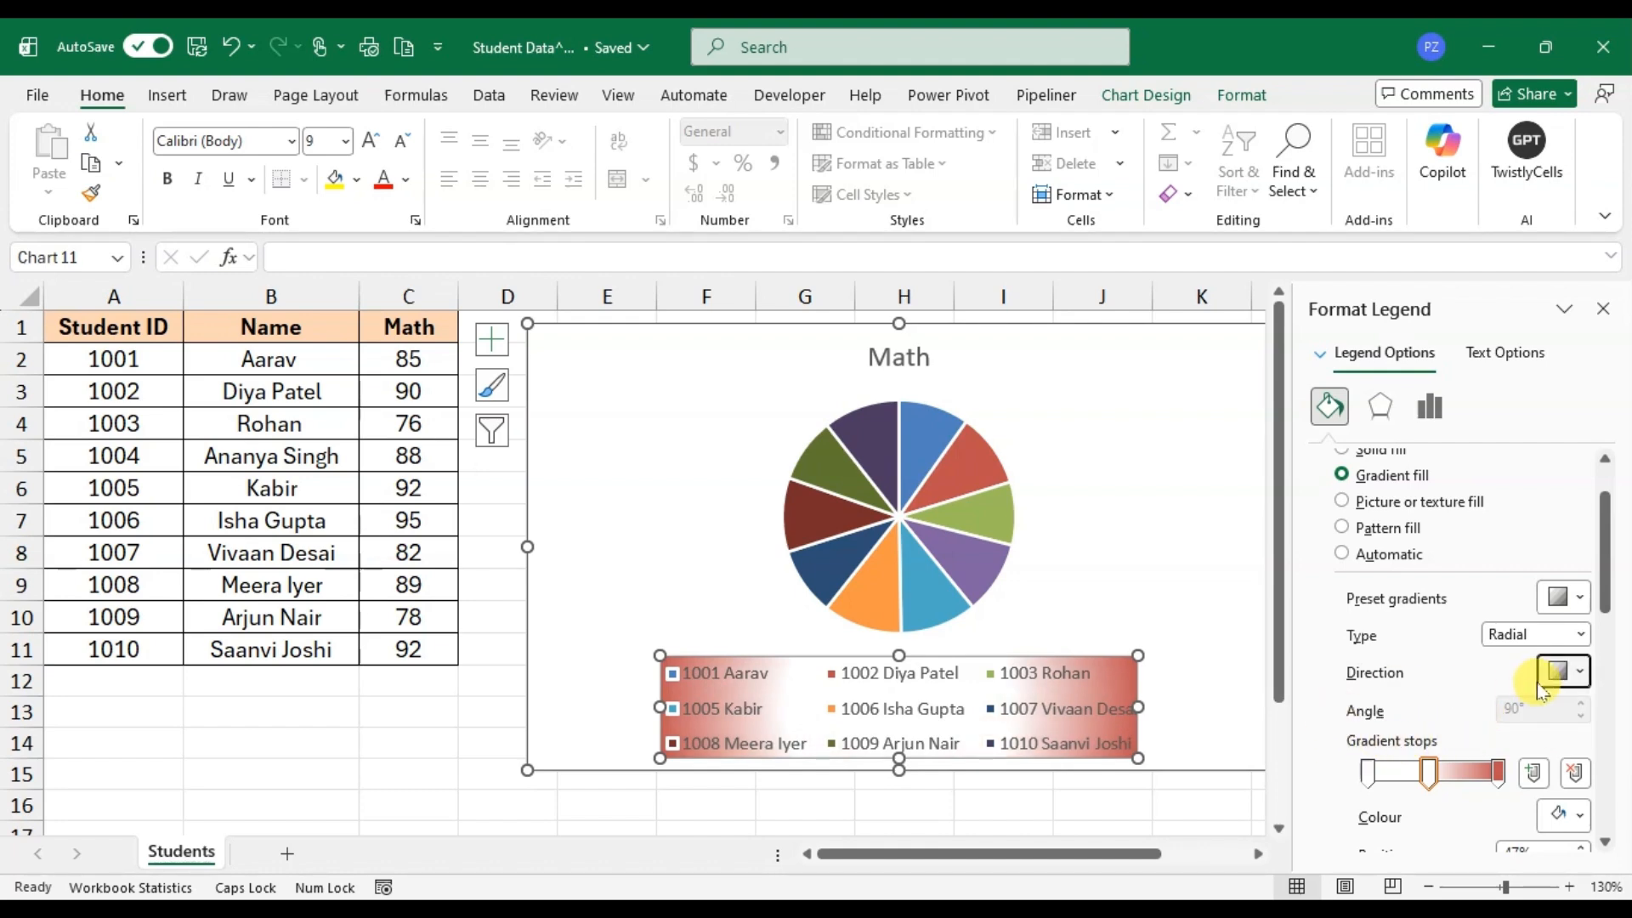
Step: Colour the legend gradient's middle stop standard light blue and move it to the 87% position
{"action": "scroll", "coordinate": [1545, 761], "scroll_direction": "down", "scroll_amount": 2}
{"action": "scroll", "coordinate": [1545, 762], "scroll_direction": "down", "scroll_amount": 1}
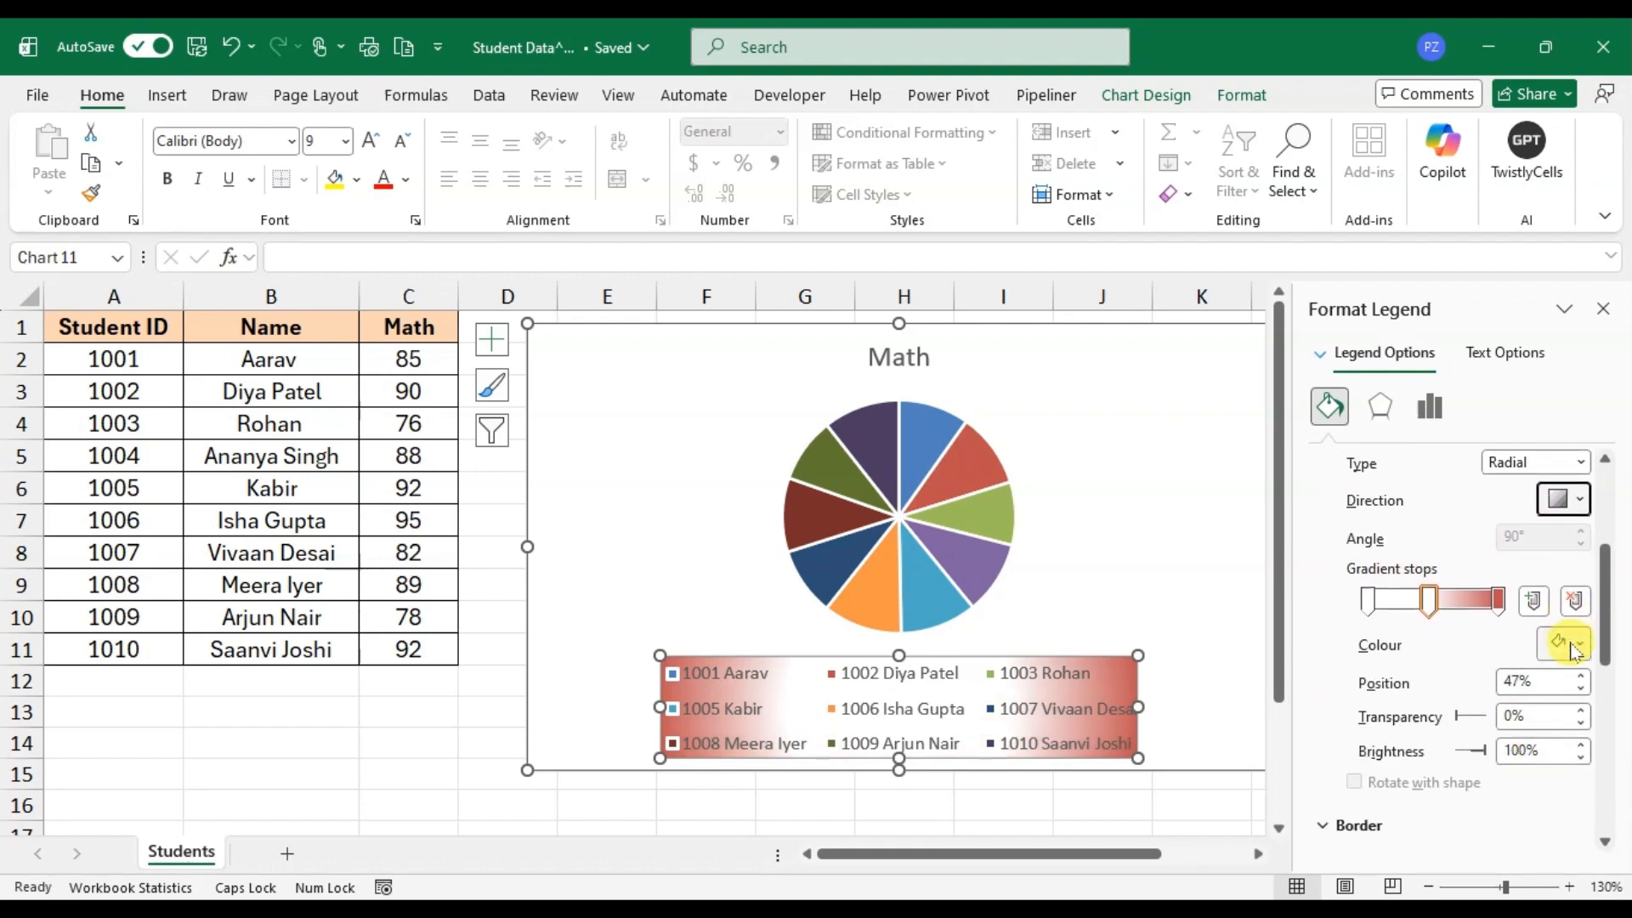
{"action": "left_click", "coordinate": [1572, 648]}
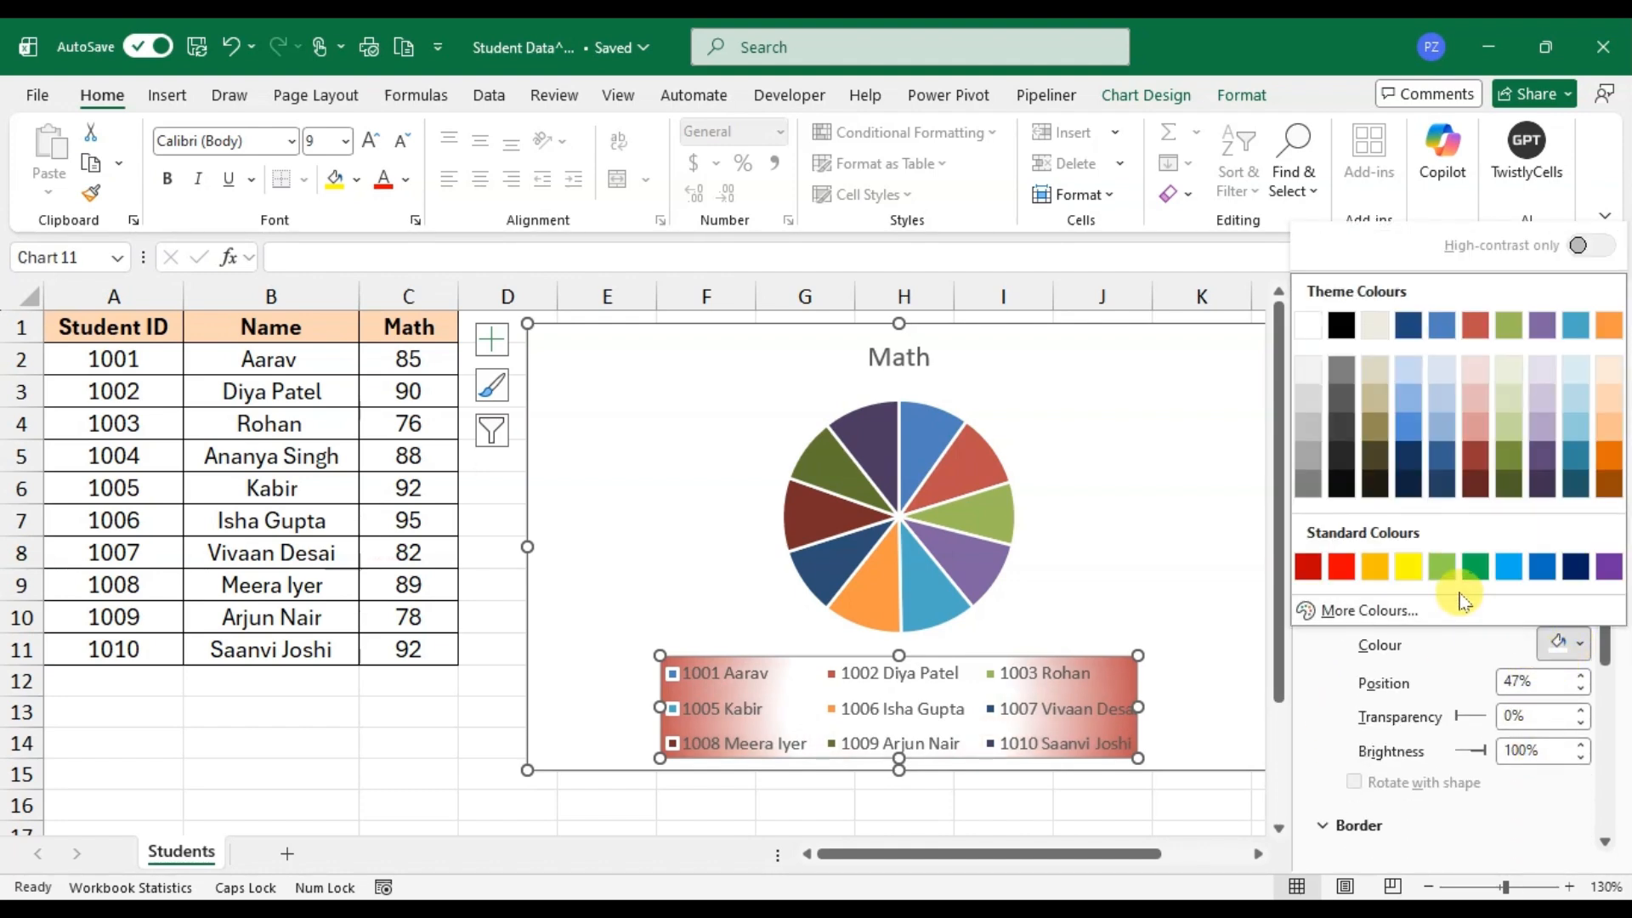
{"action": "left_click", "coordinate": [1508, 566]}
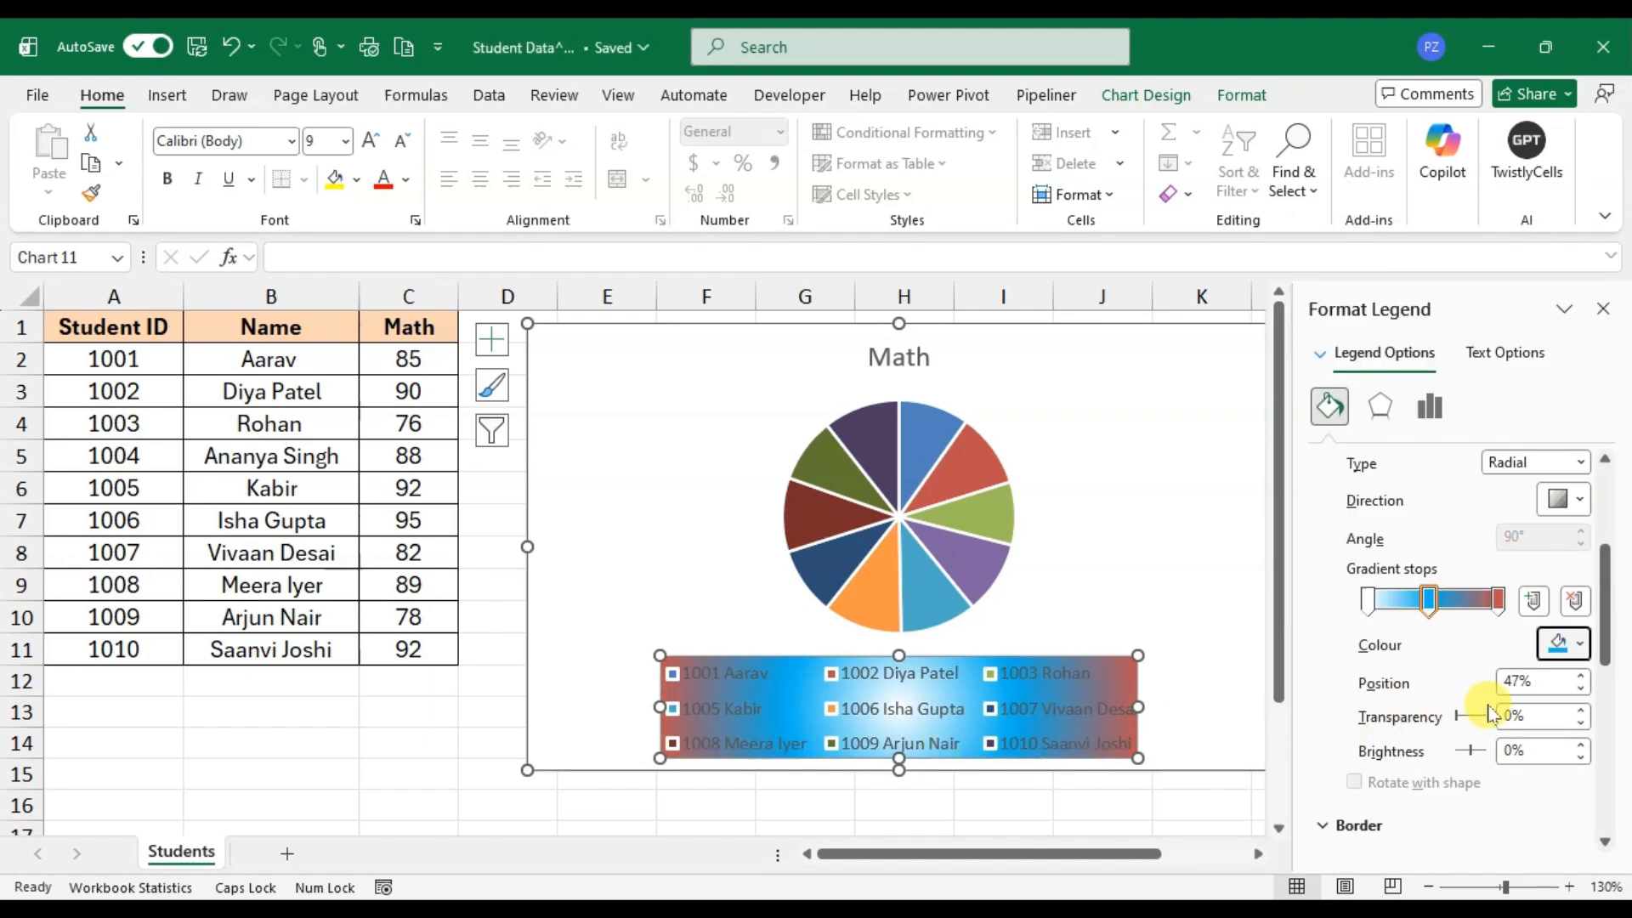
{"action": "left_click_drag", "start_coordinate": [1429, 600], "coordinate": [1481, 600]}
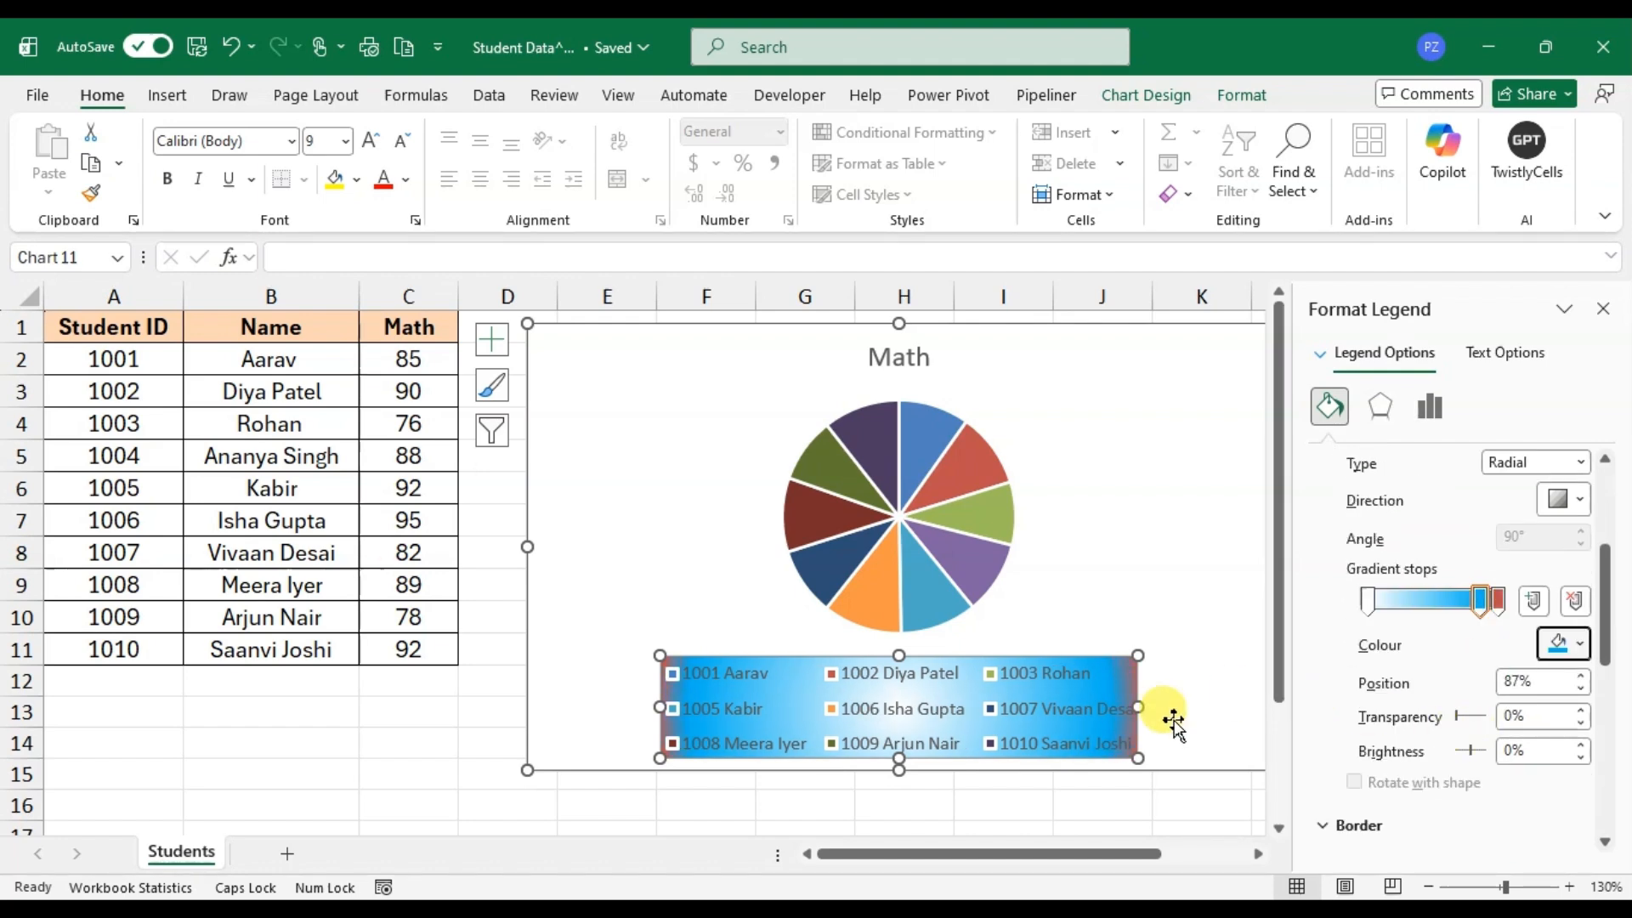
Step: Give the legend a solid line border in Dark Red
{"action": "left_click", "coordinate": [1334, 831]}
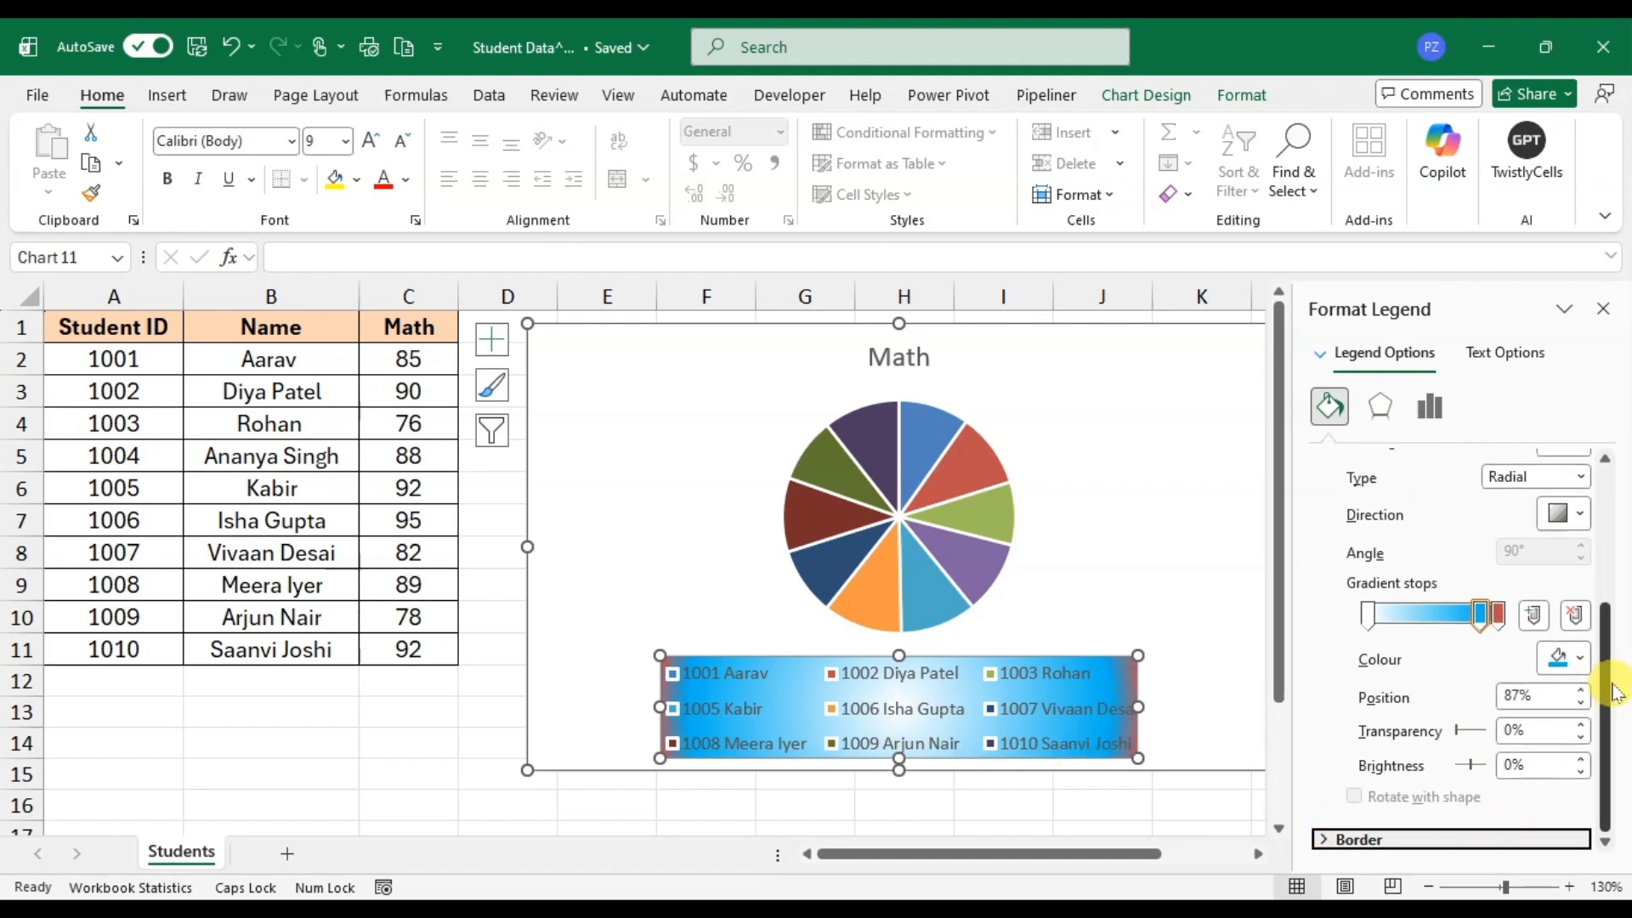
{"action": "scroll", "coordinate": [1404, 557], "scroll_direction": "up", "scroll_amount": 3}
{"action": "scroll", "coordinate": [1398, 544], "scroll_direction": "up", "scroll_amount": 2}
{"action": "left_click", "coordinate": [1320, 461]}
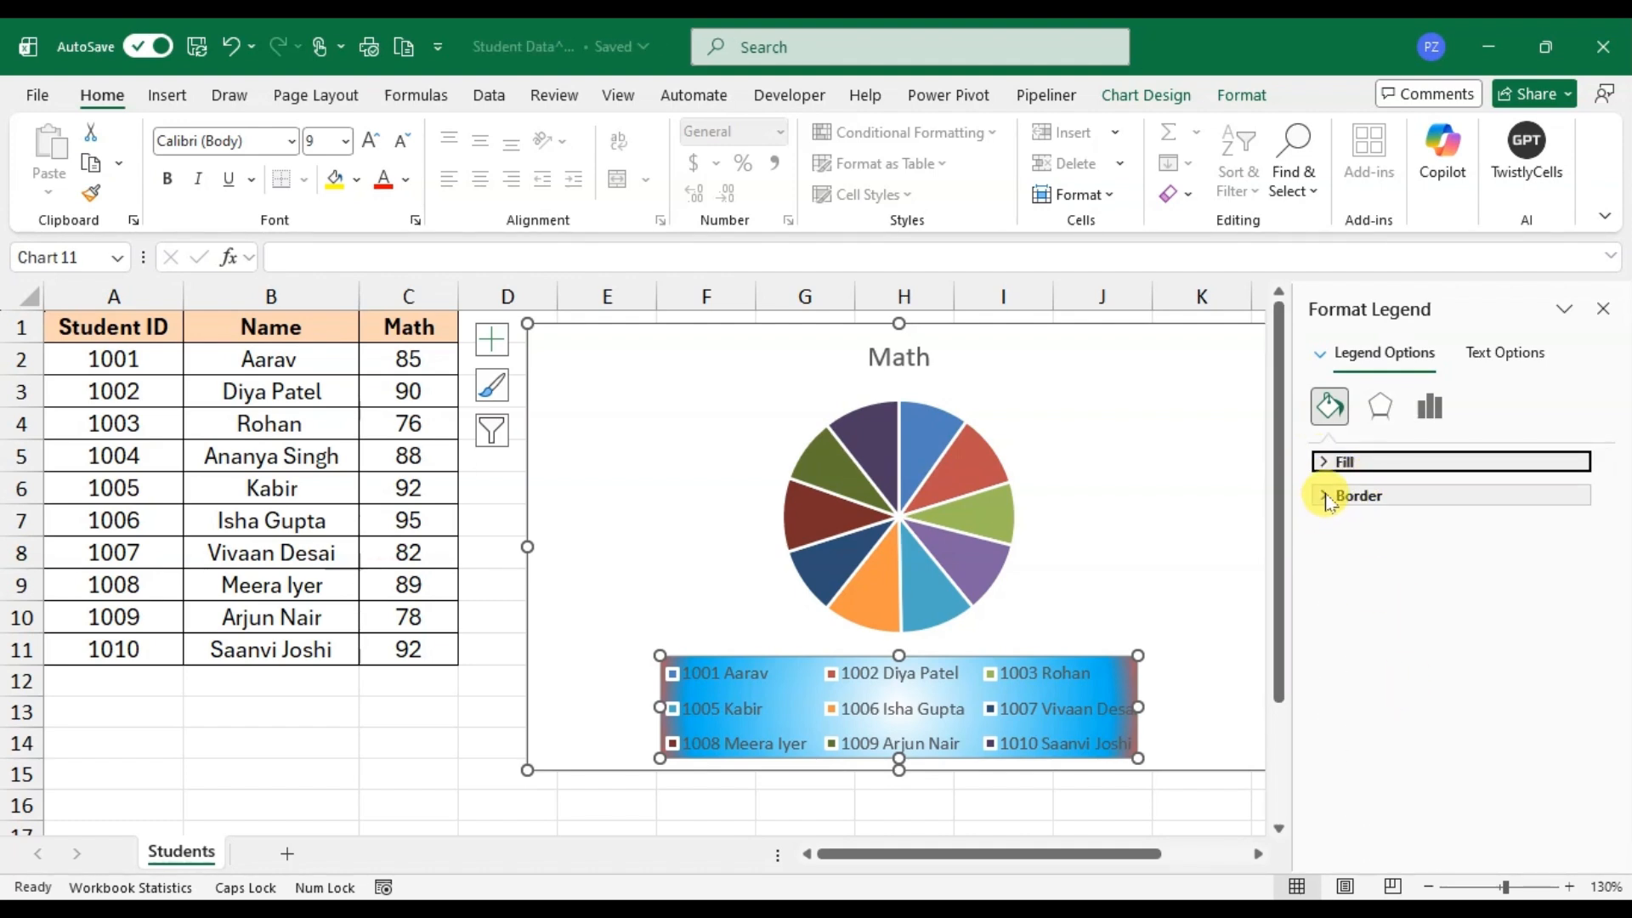
{"action": "left_click", "coordinate": [1323, 497]}
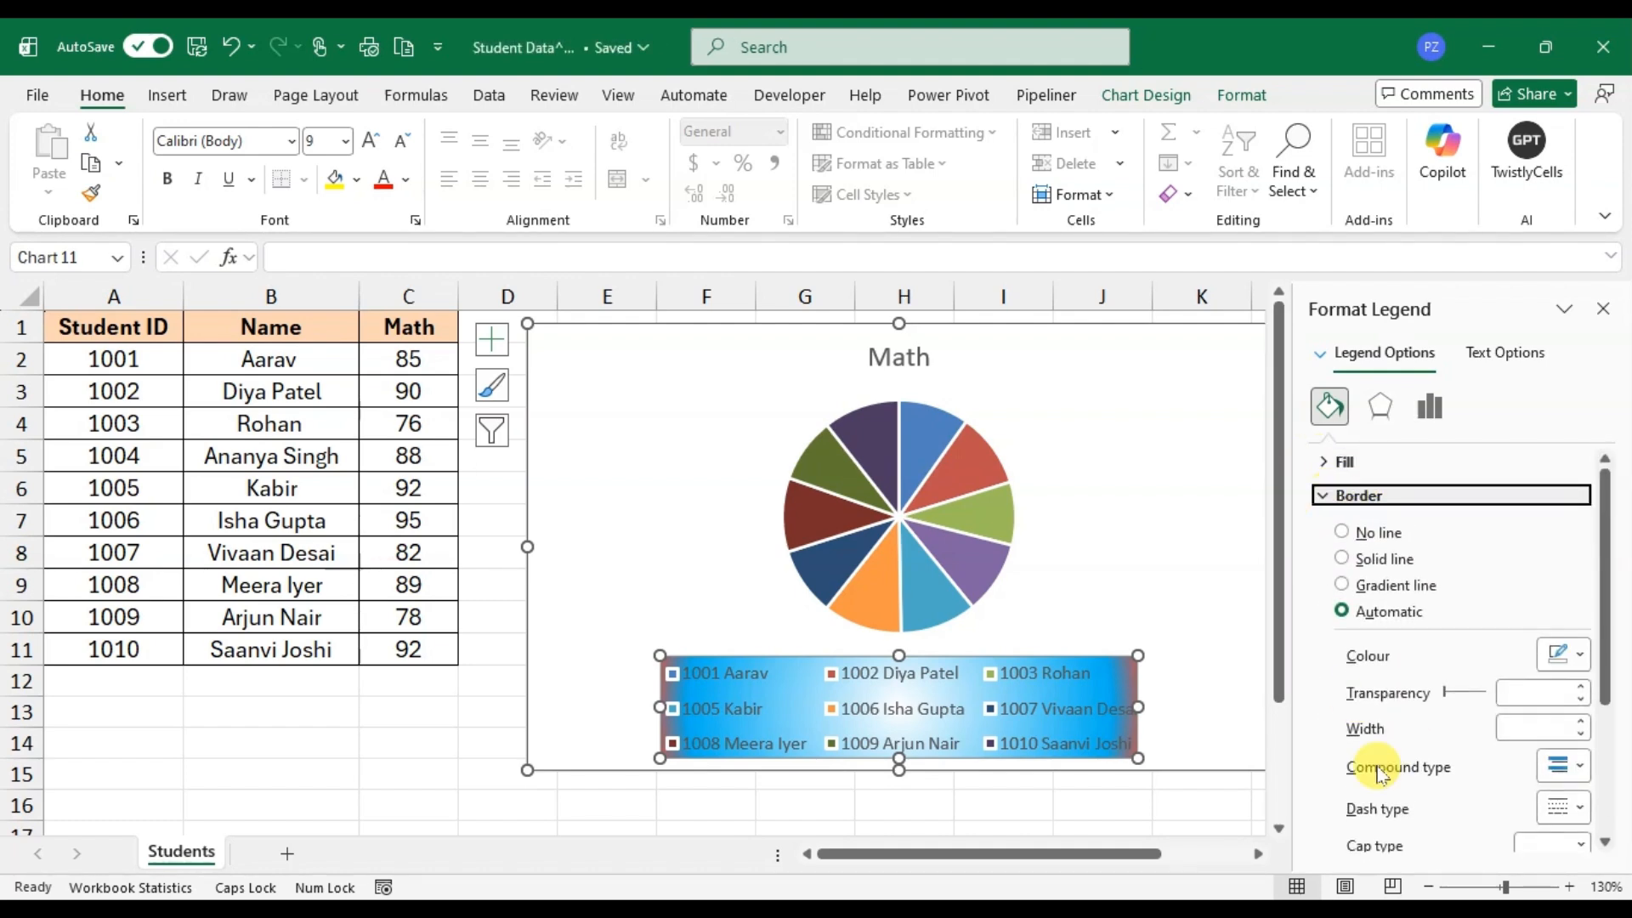
{"action": "left_click", "coordinate": [1341, 561]}
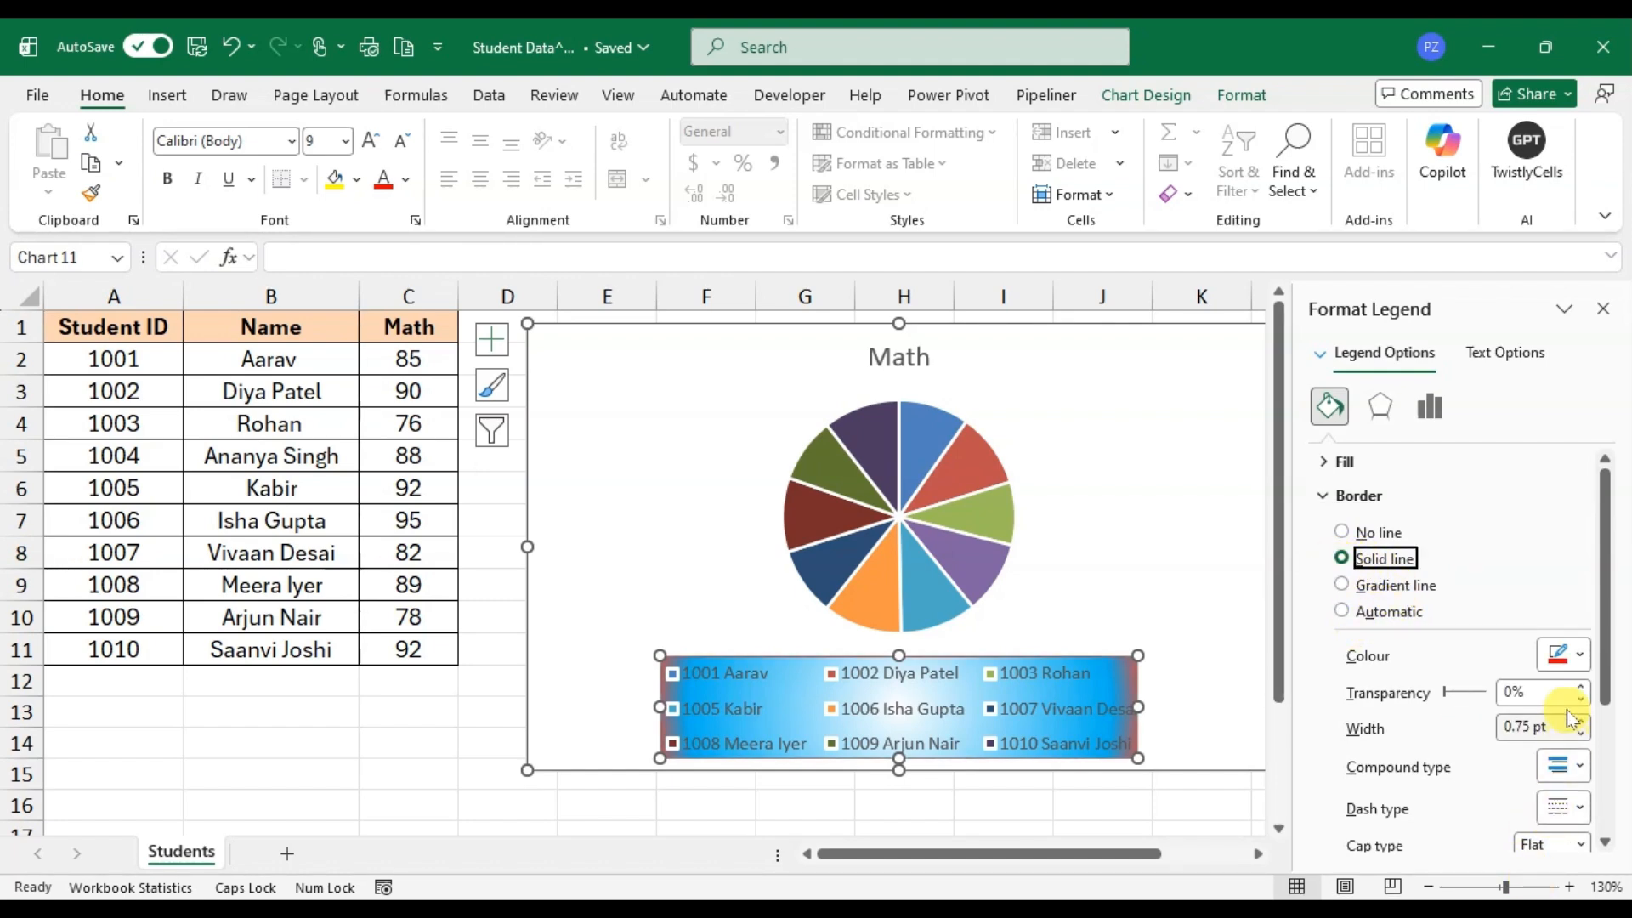
{"action": "left_click", "coordinate": [1581, 657]}
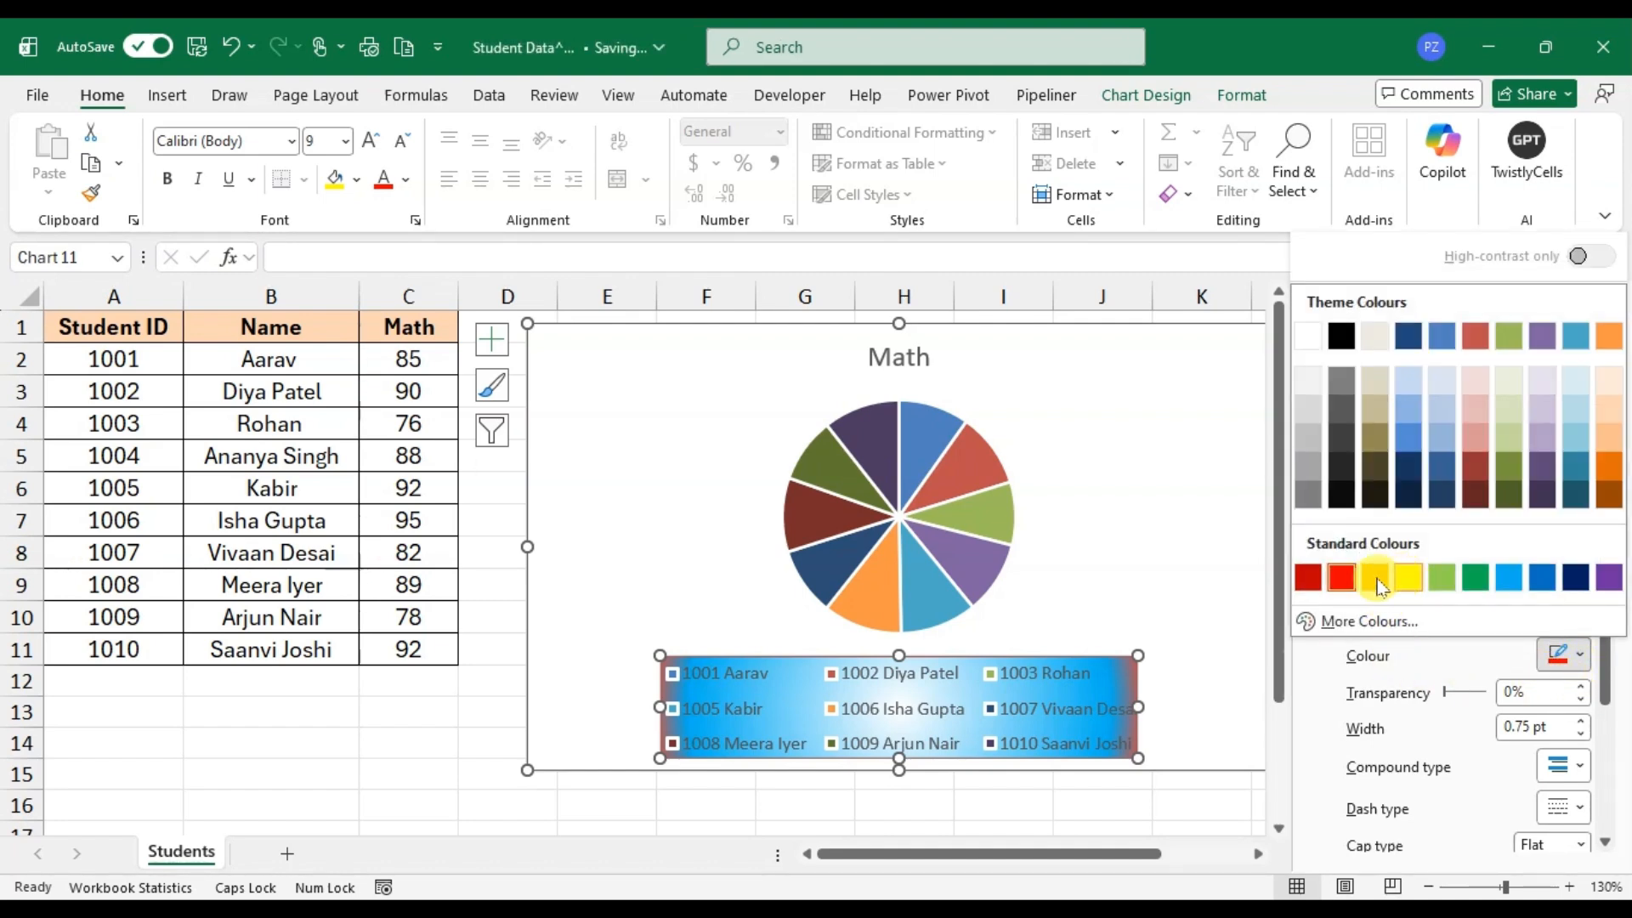
{"action": "left_click", "coordinate": [1306, 578]}
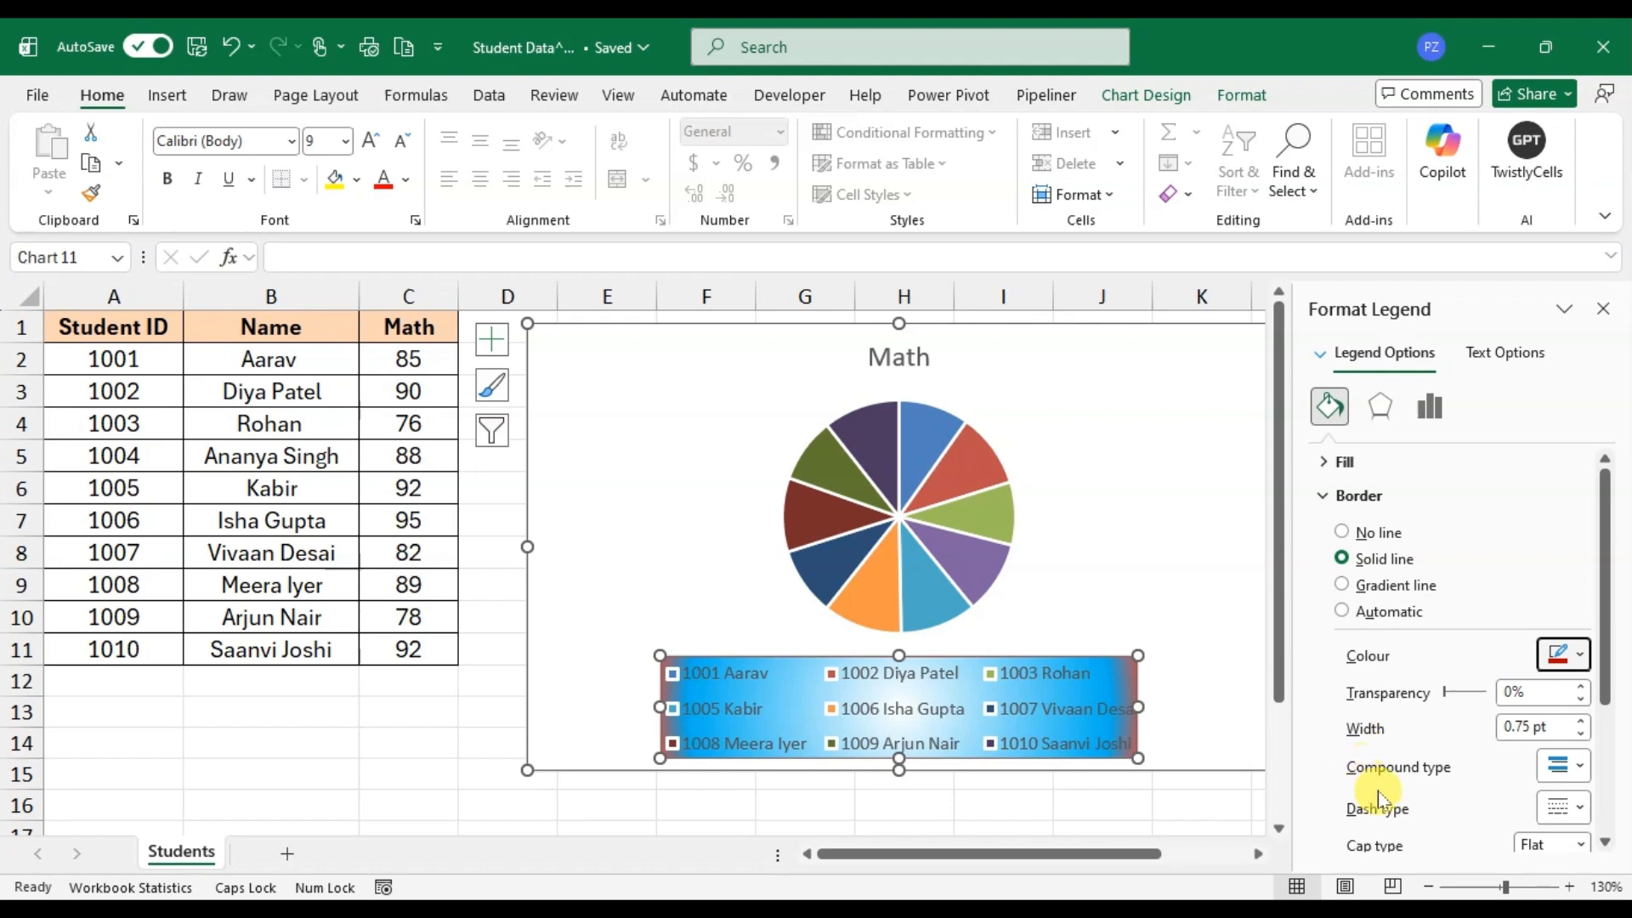
Step: Set the legend border's dash type to the plain dash style and deselect the legend
{"action": "scroll", "coordinate": [1558, 773], "scroll_direction": "down", "scroll_amount": 1}
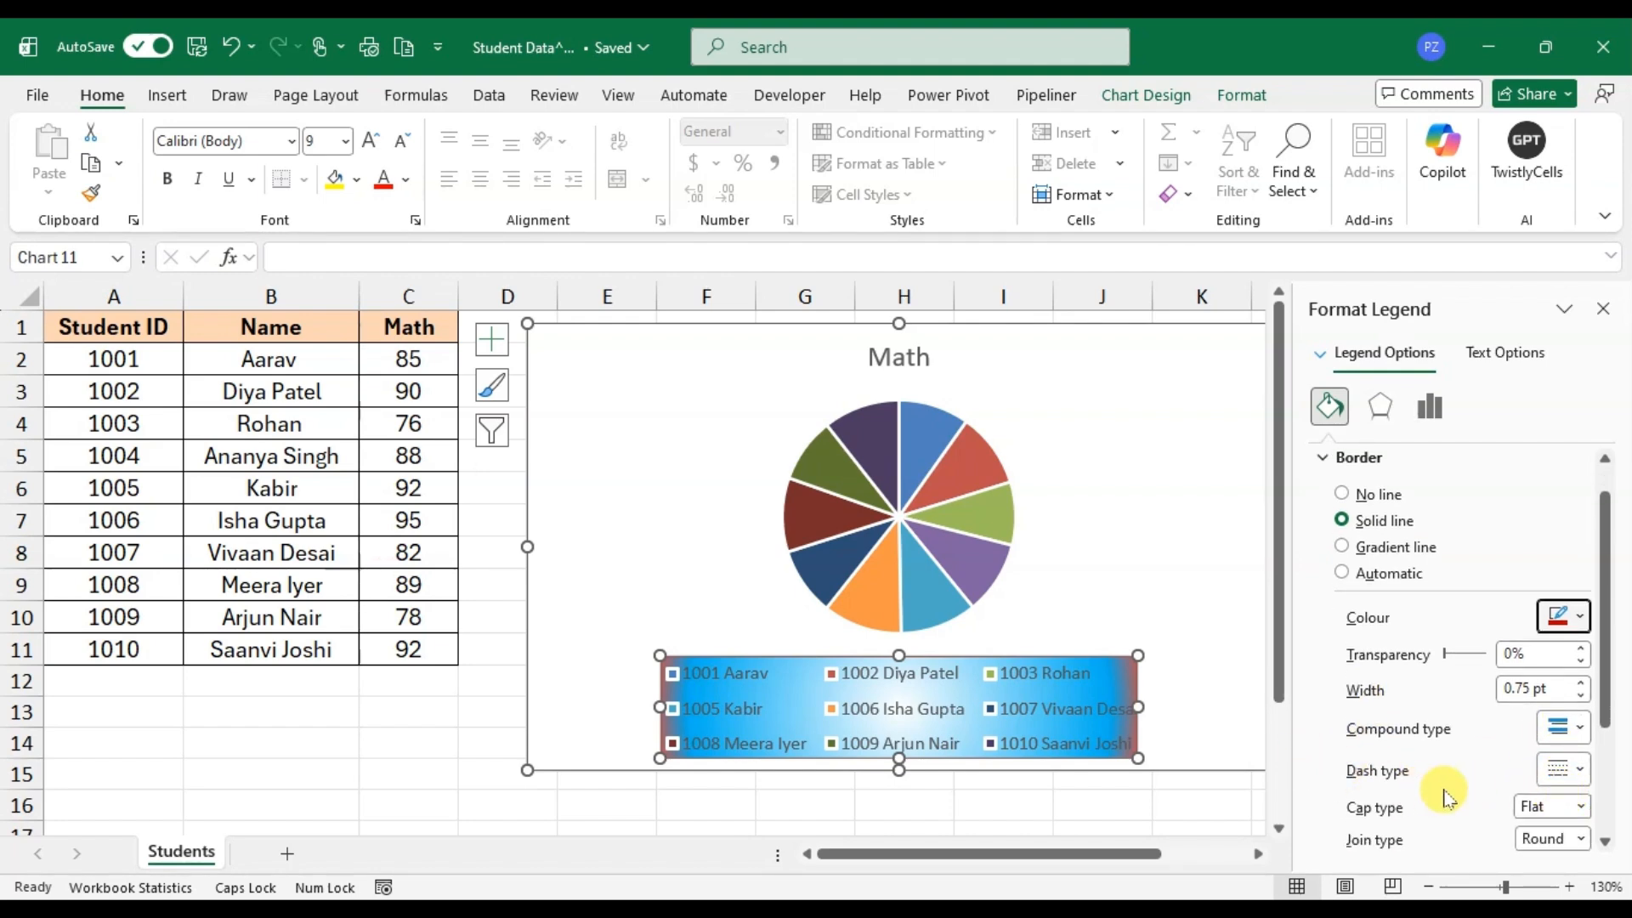
{"action": "scroll", "coordinate": [1446, 791], "scroll_direction": "down", "scroll_amount": 1}
{"action": "left_click", "coordinate": [1571, 749]}
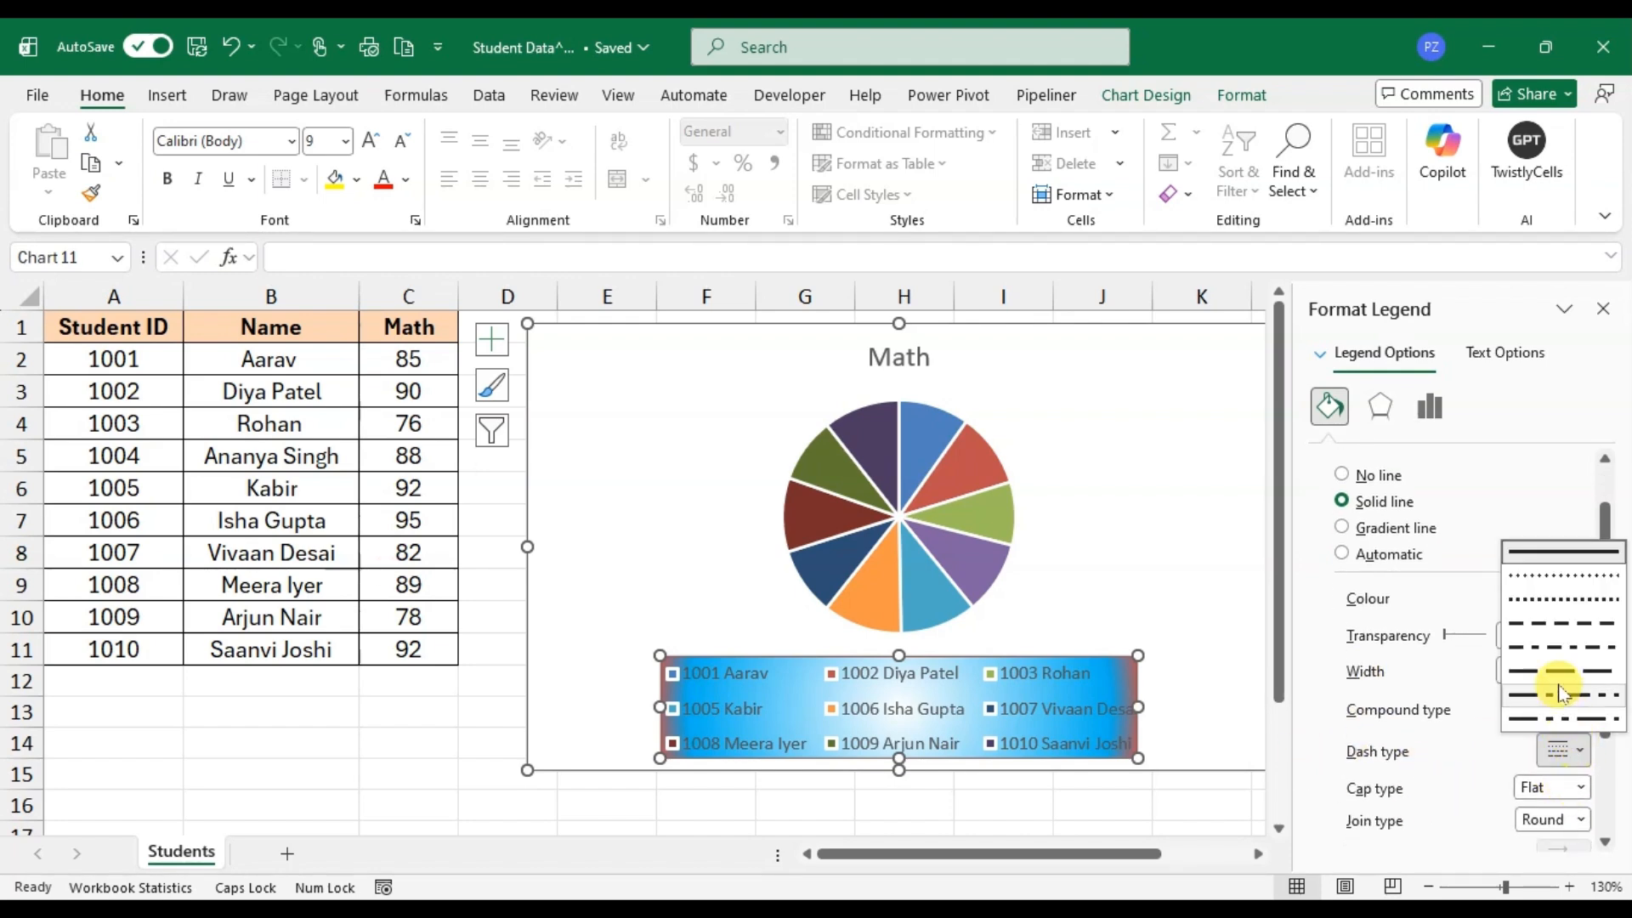
{"action": "left_click", "coordinate": [1566, 625]}
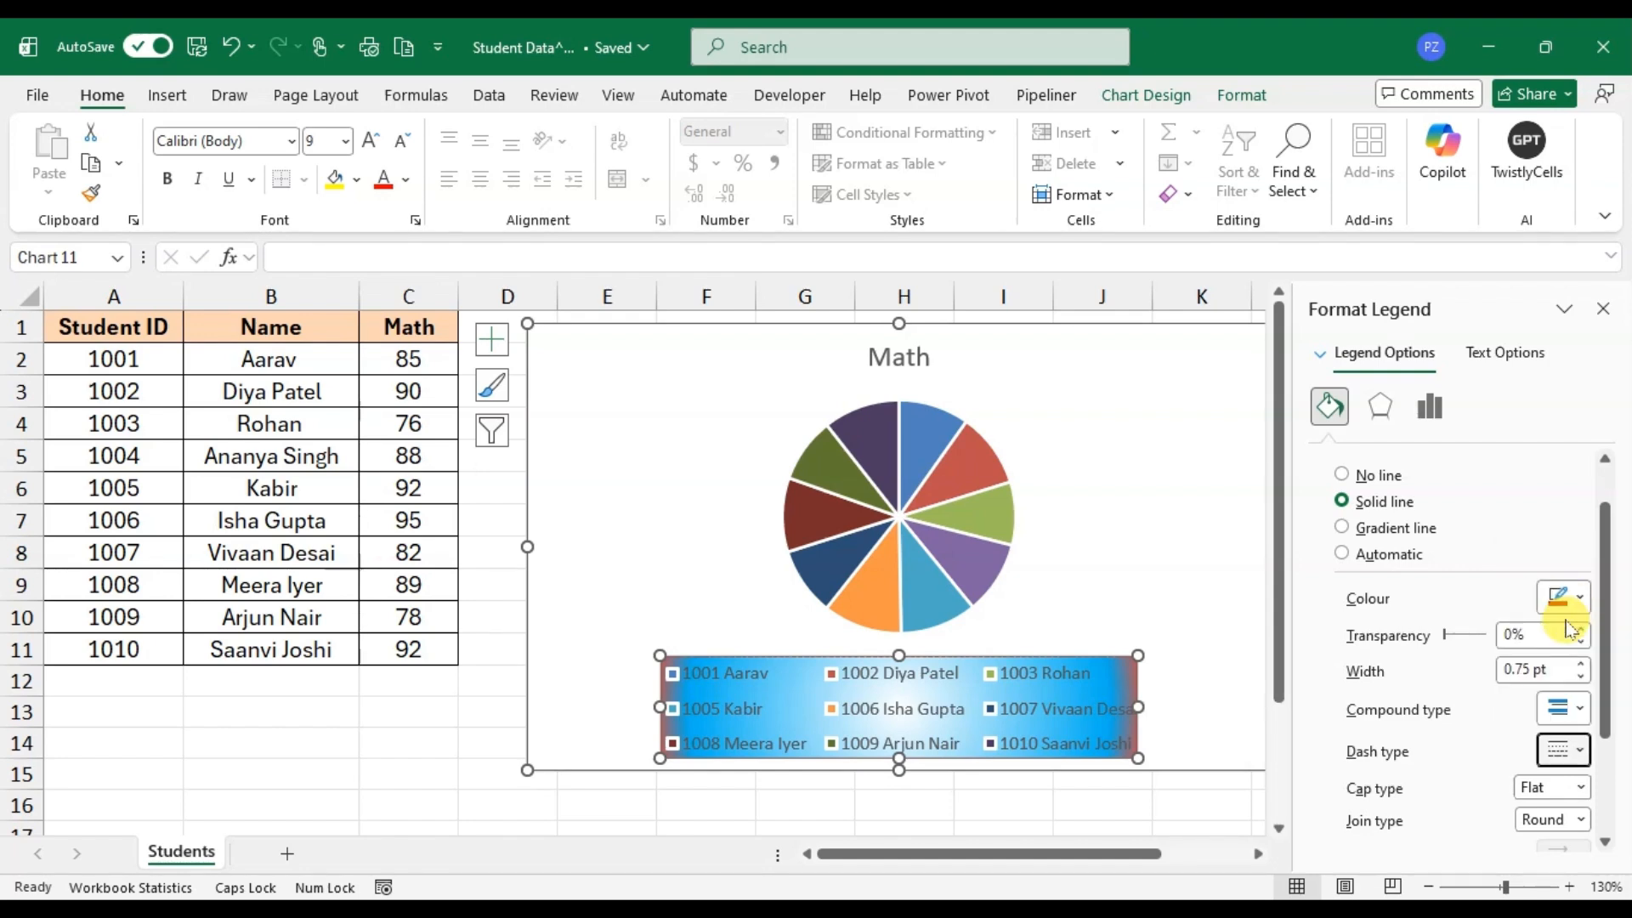
{"action": "scroll", "coordinate": [1568, 799], "scroll_direction": "down", "scroll_amount": 5}
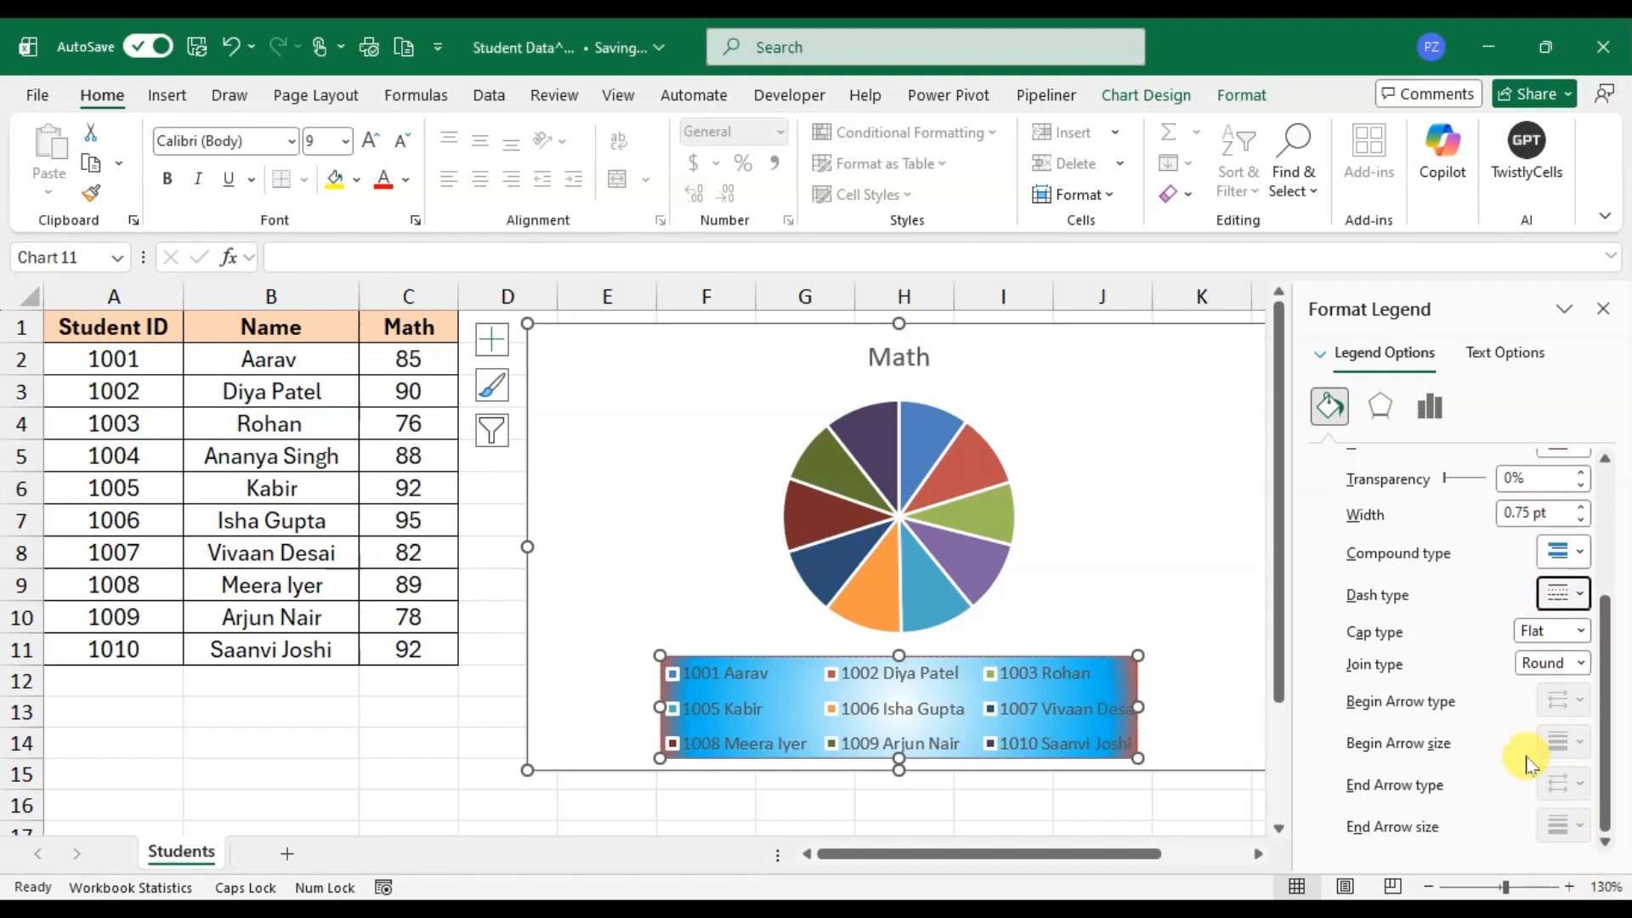
{"action": "left_click", "coordinate": [1088, 401]}
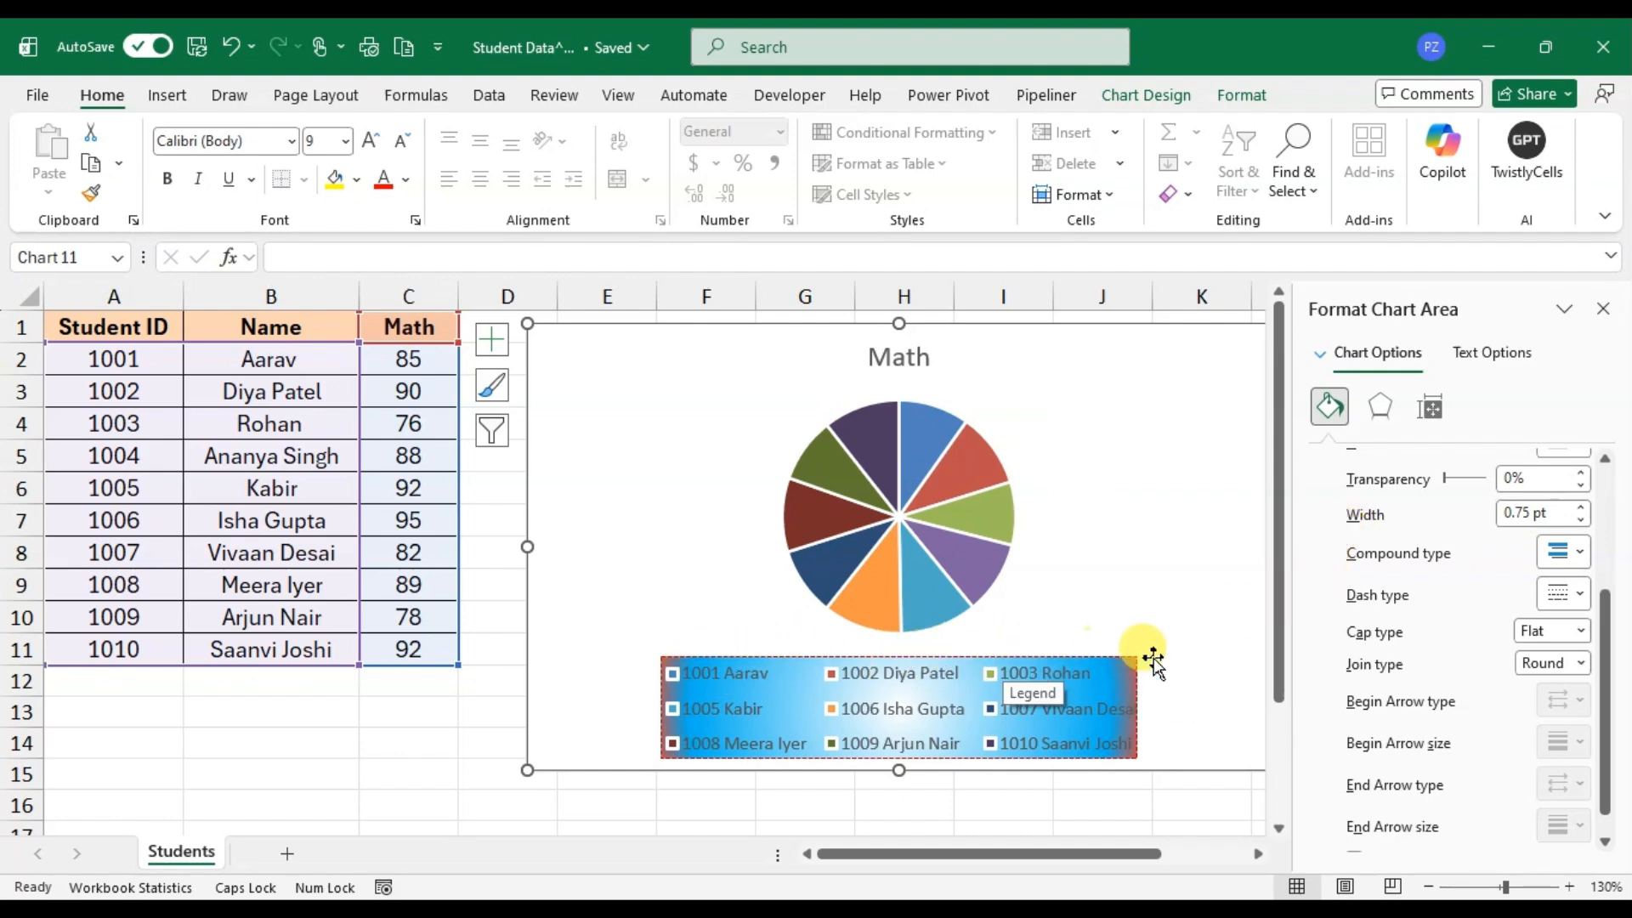
Step: Increase the legend's border width to 2.25 pt and deselect the legend
{"action": "left_click", "coordinate": [1136, 755]}
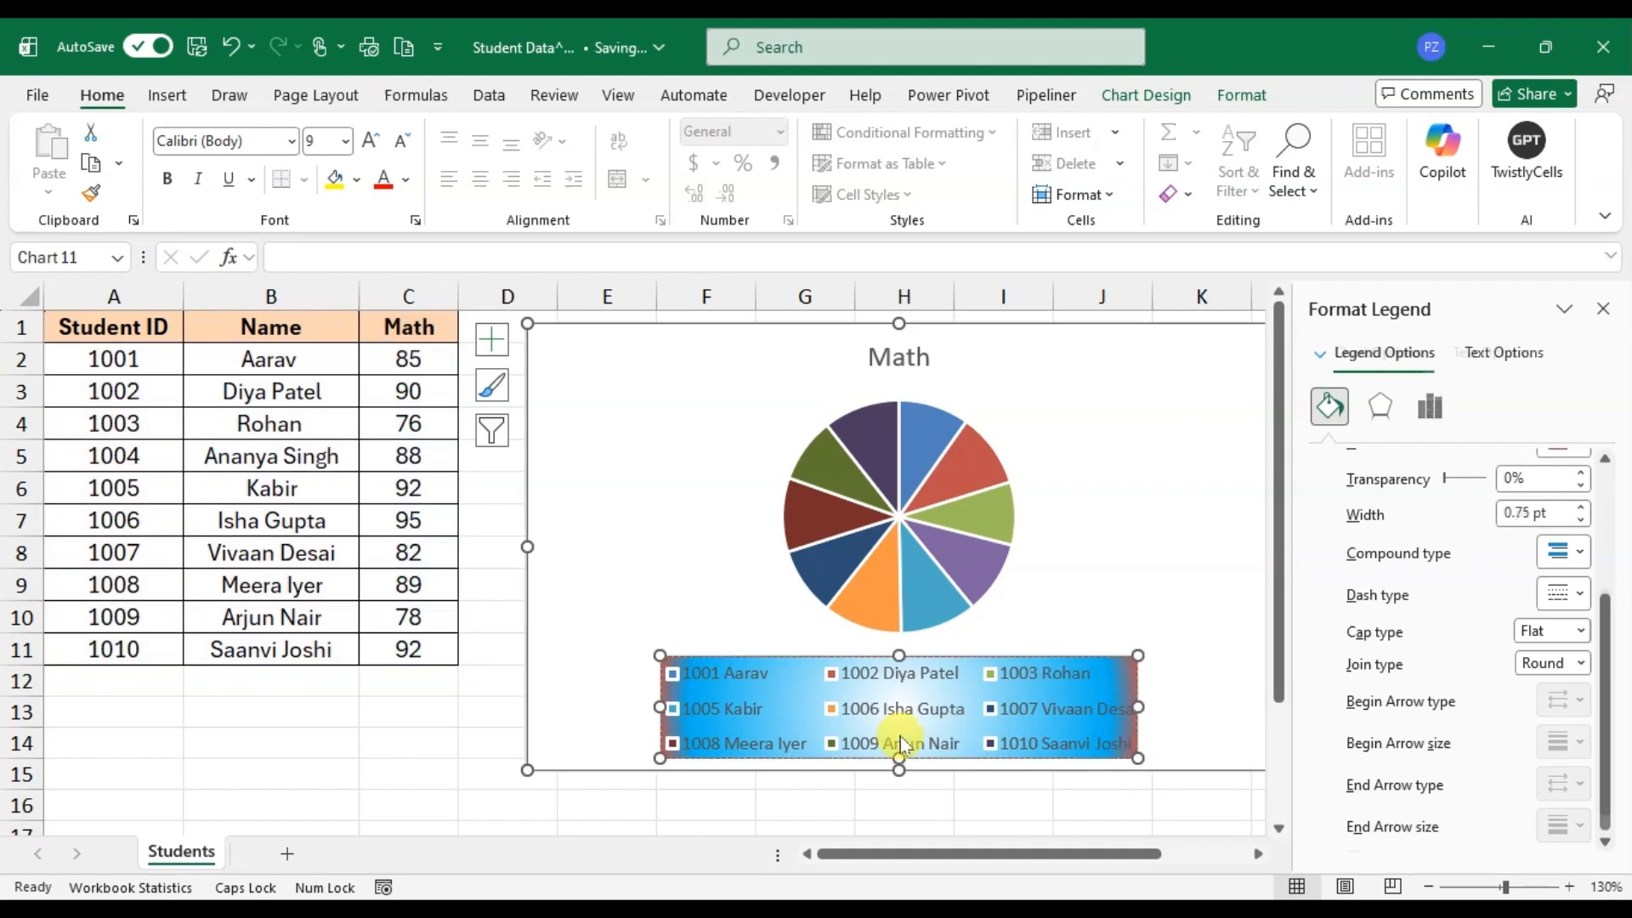
{"action": "left_click", "coordinate": [1580, 507]}
{"action": "left_click", "coordinate": [1581, 507]}
{"action": "left_click", "coordinate": [1580, 508]}
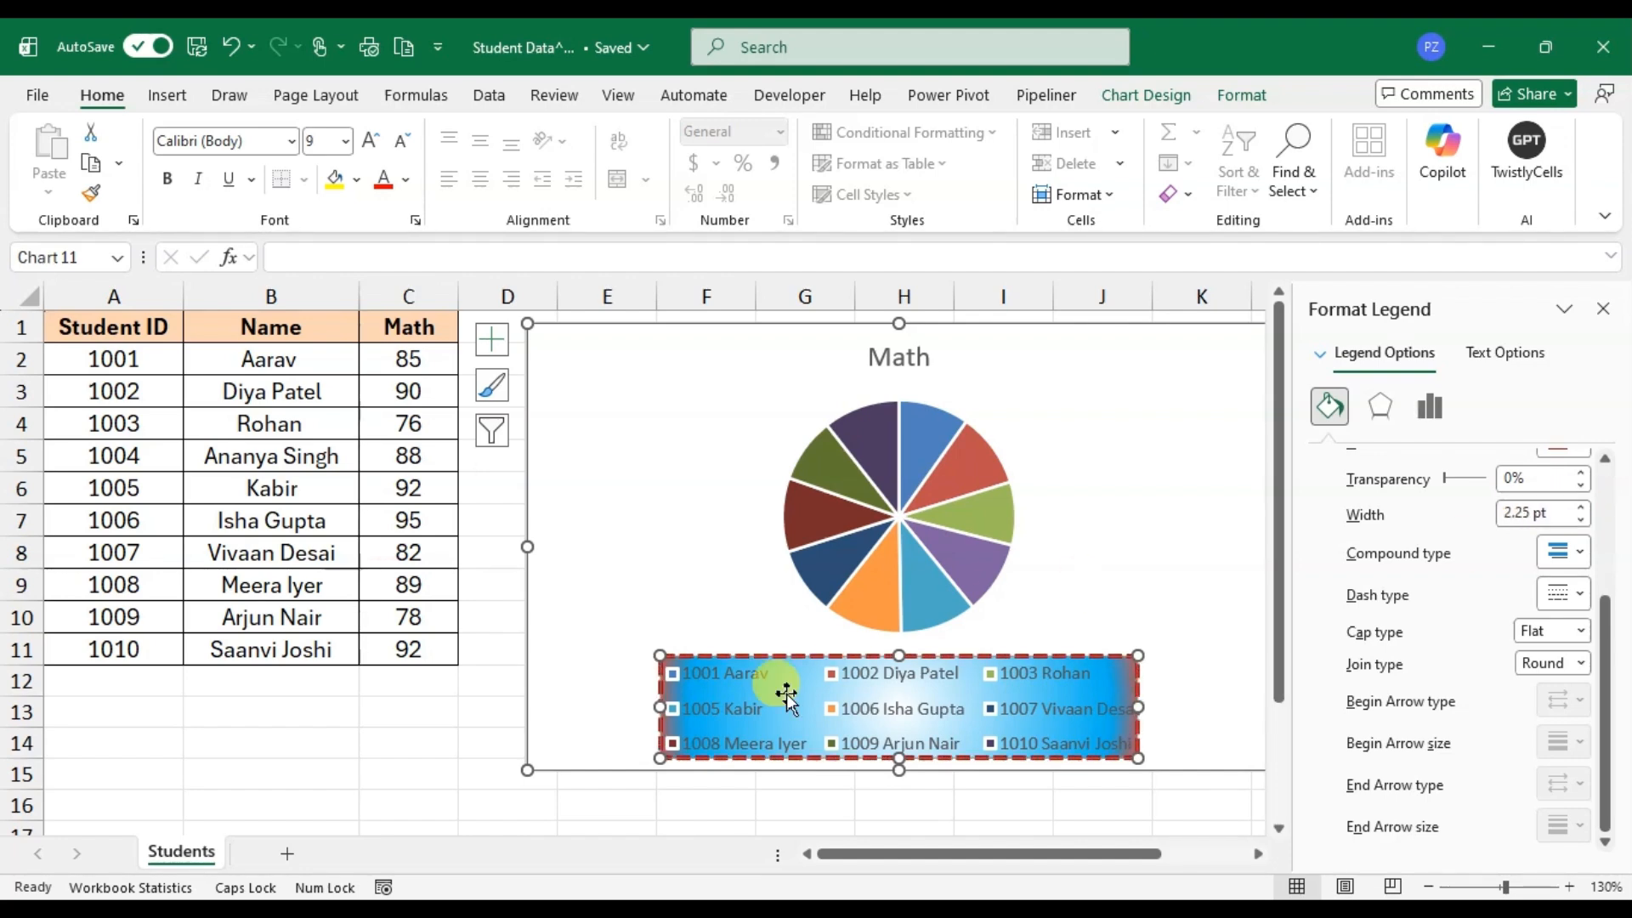
{"action": "left_click", "coordinate": [1146, 648]}
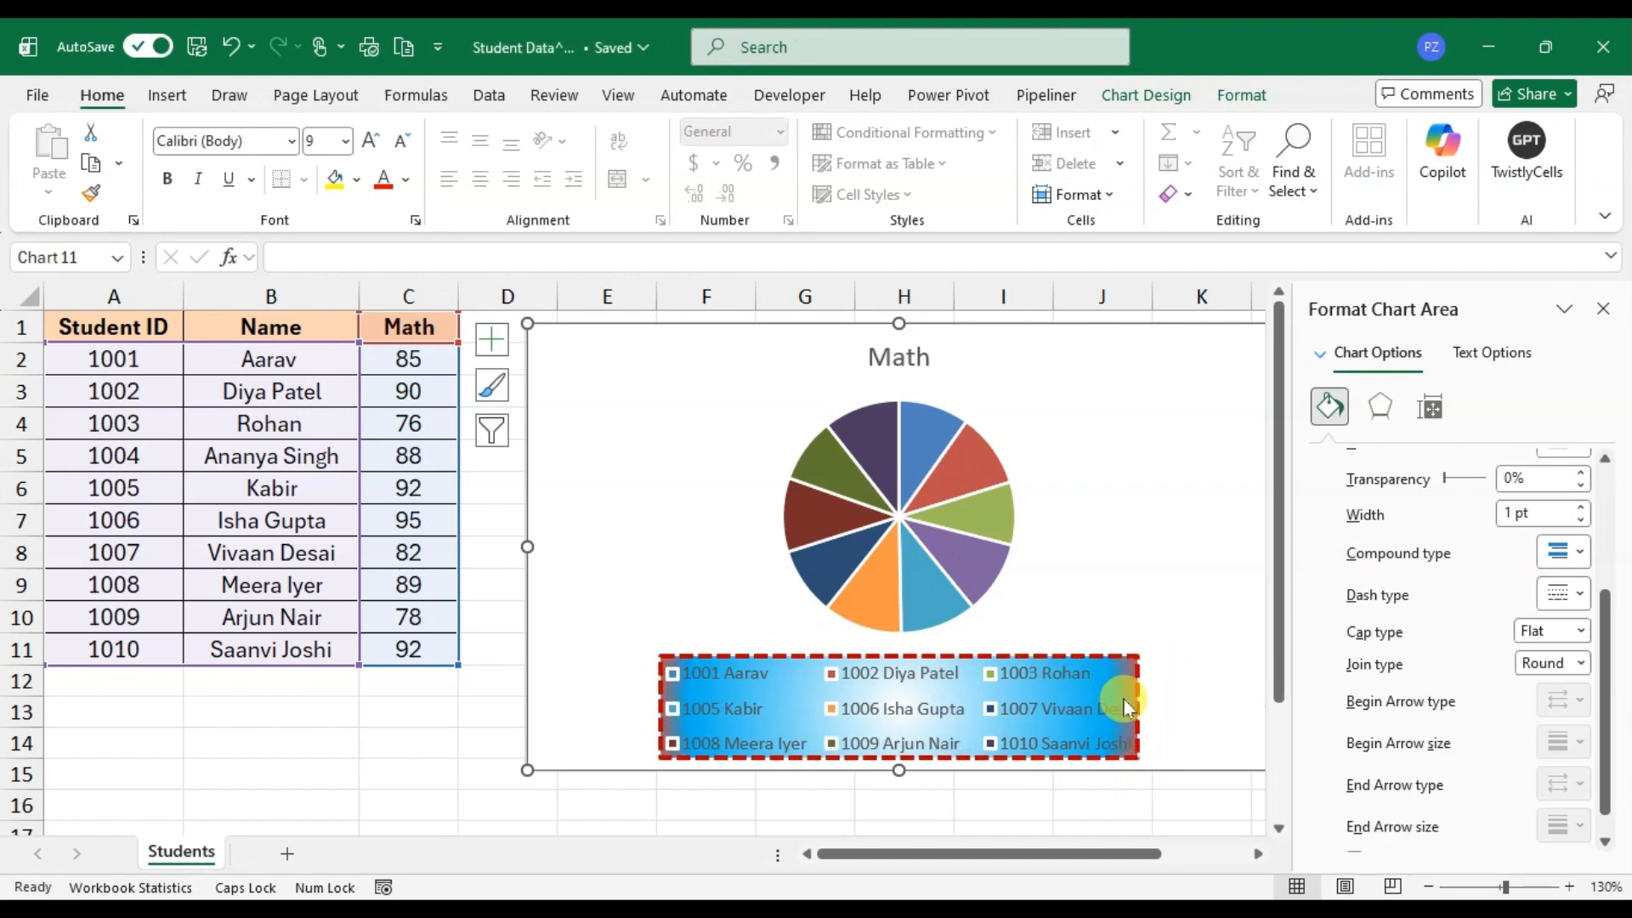
Step: Apply the centred preset from the Outer shadow group to the chart legend
{"action": "scroll", "coordinate": [1398, 586], "scroll_direction": "up", "scroll_amount": 3}
{"action": "left_click", "coordinate": [905, 693]}
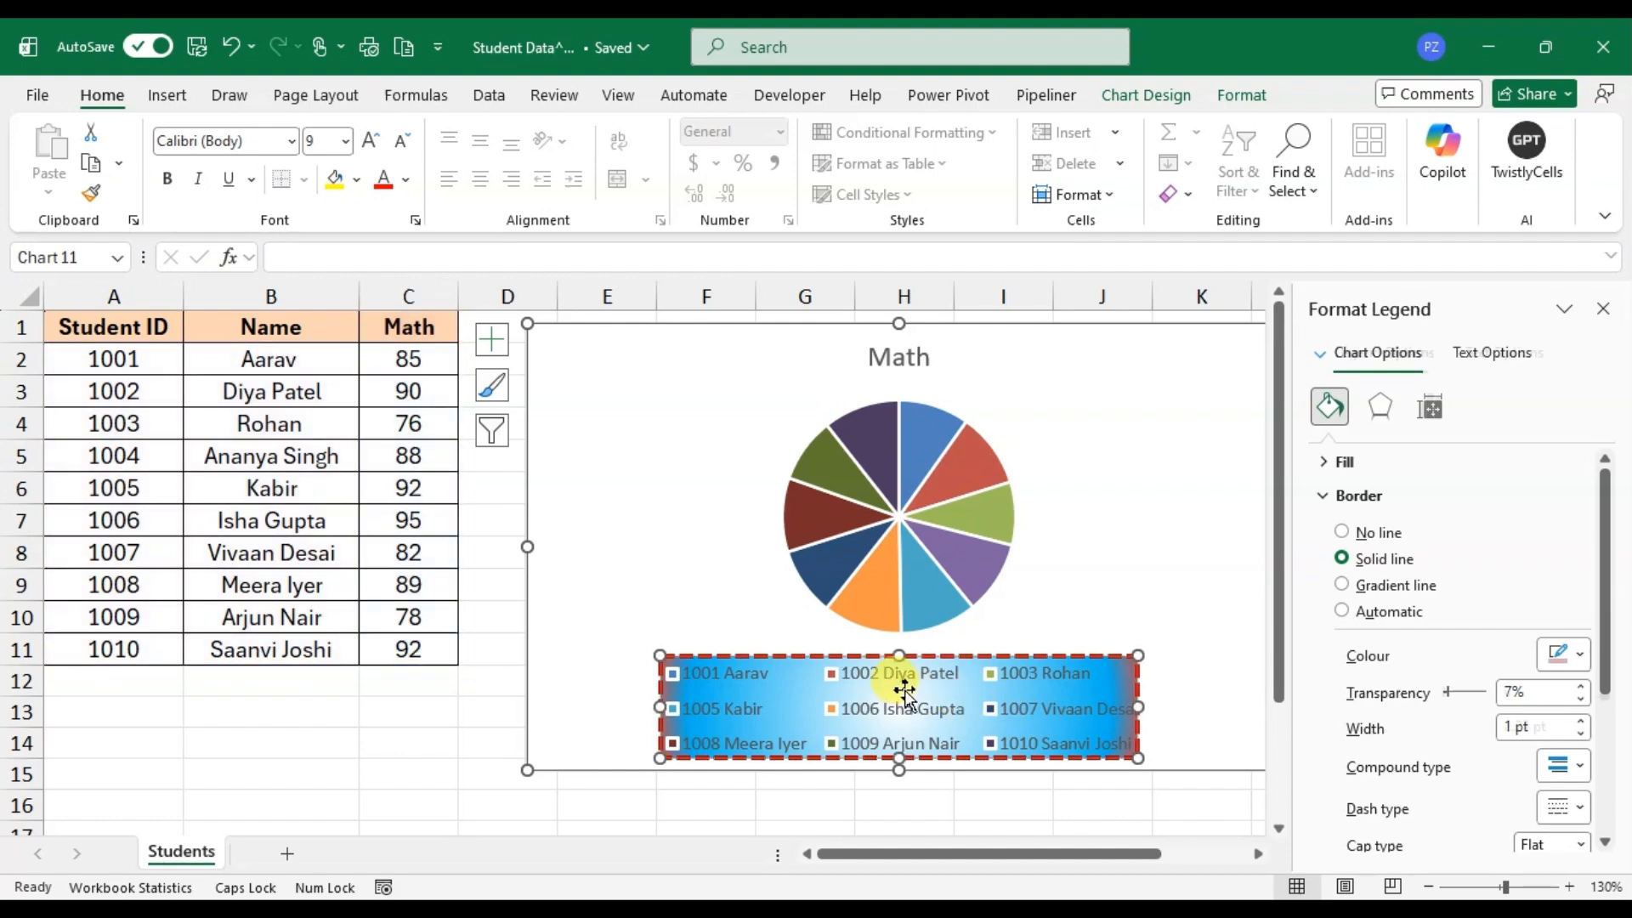
{"action": "left_click", "coordinate": [1375, 408]}
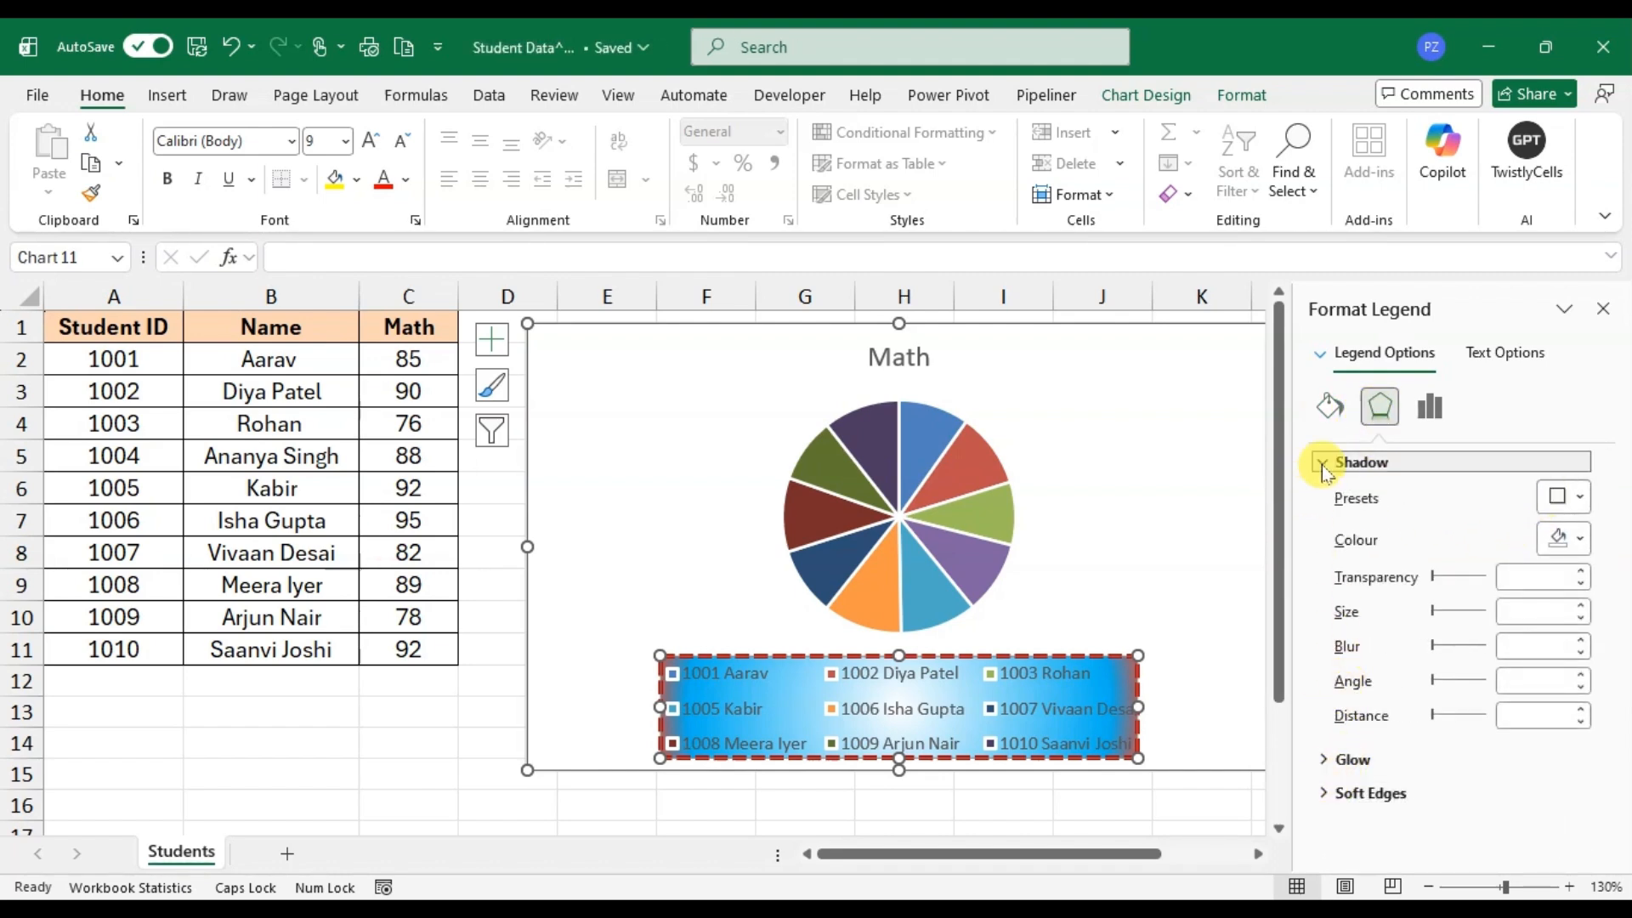
{"action": "left_click", "coordinate": [1323, 468]}
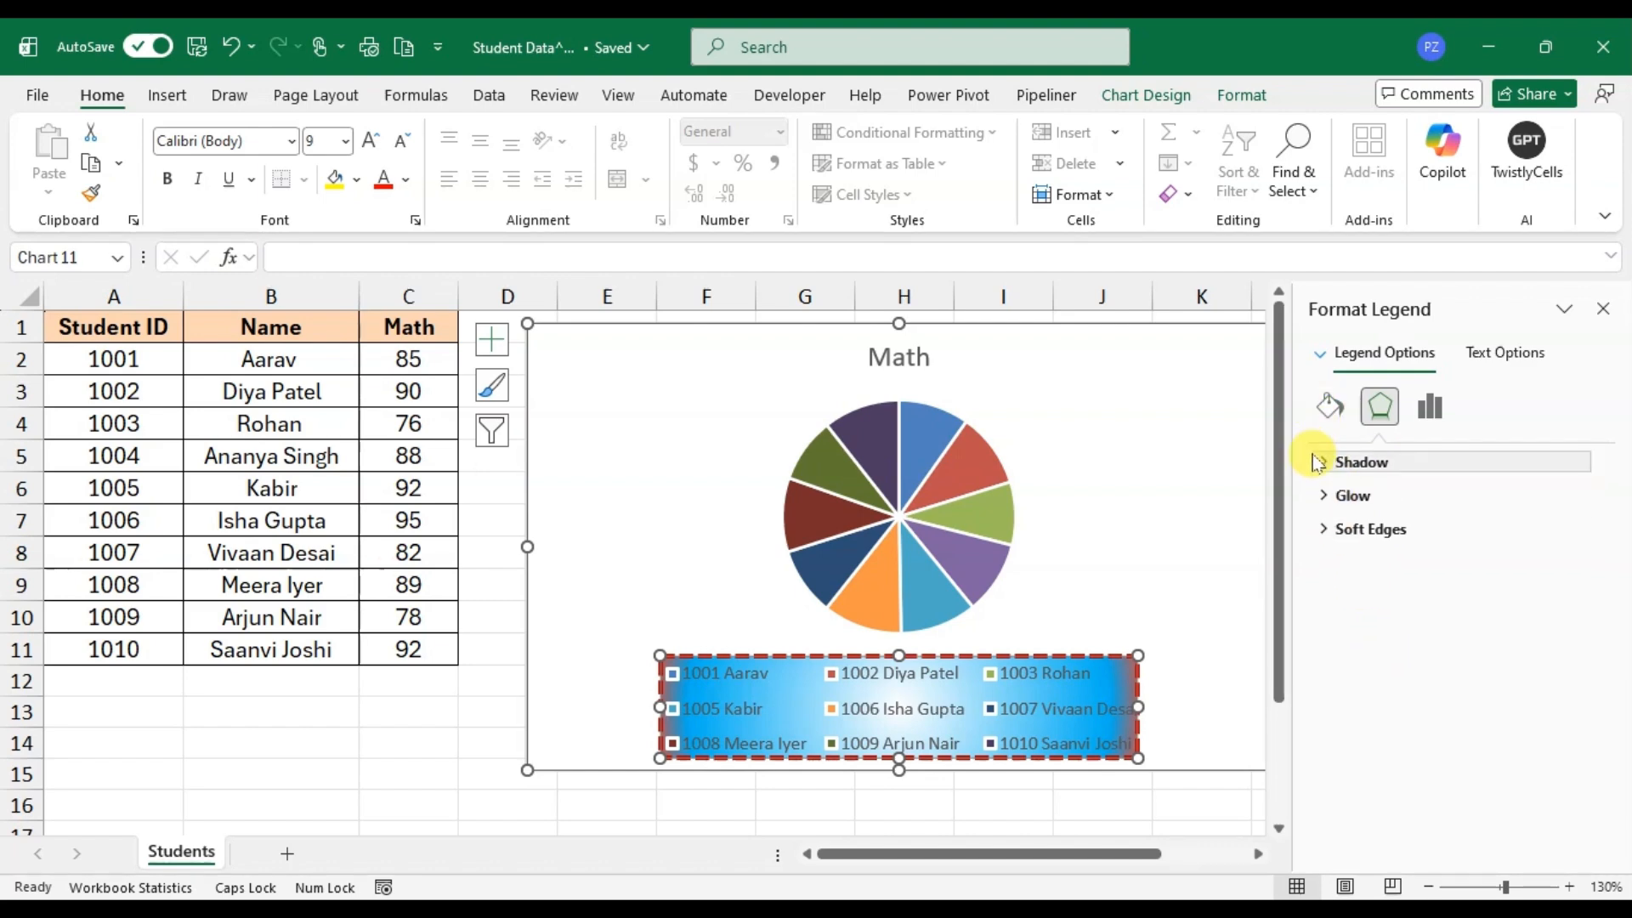
{"action": "left_click", "coordinate": [1317, 461]}
{"action": "left_click", "coordinate": [1562, 497]}
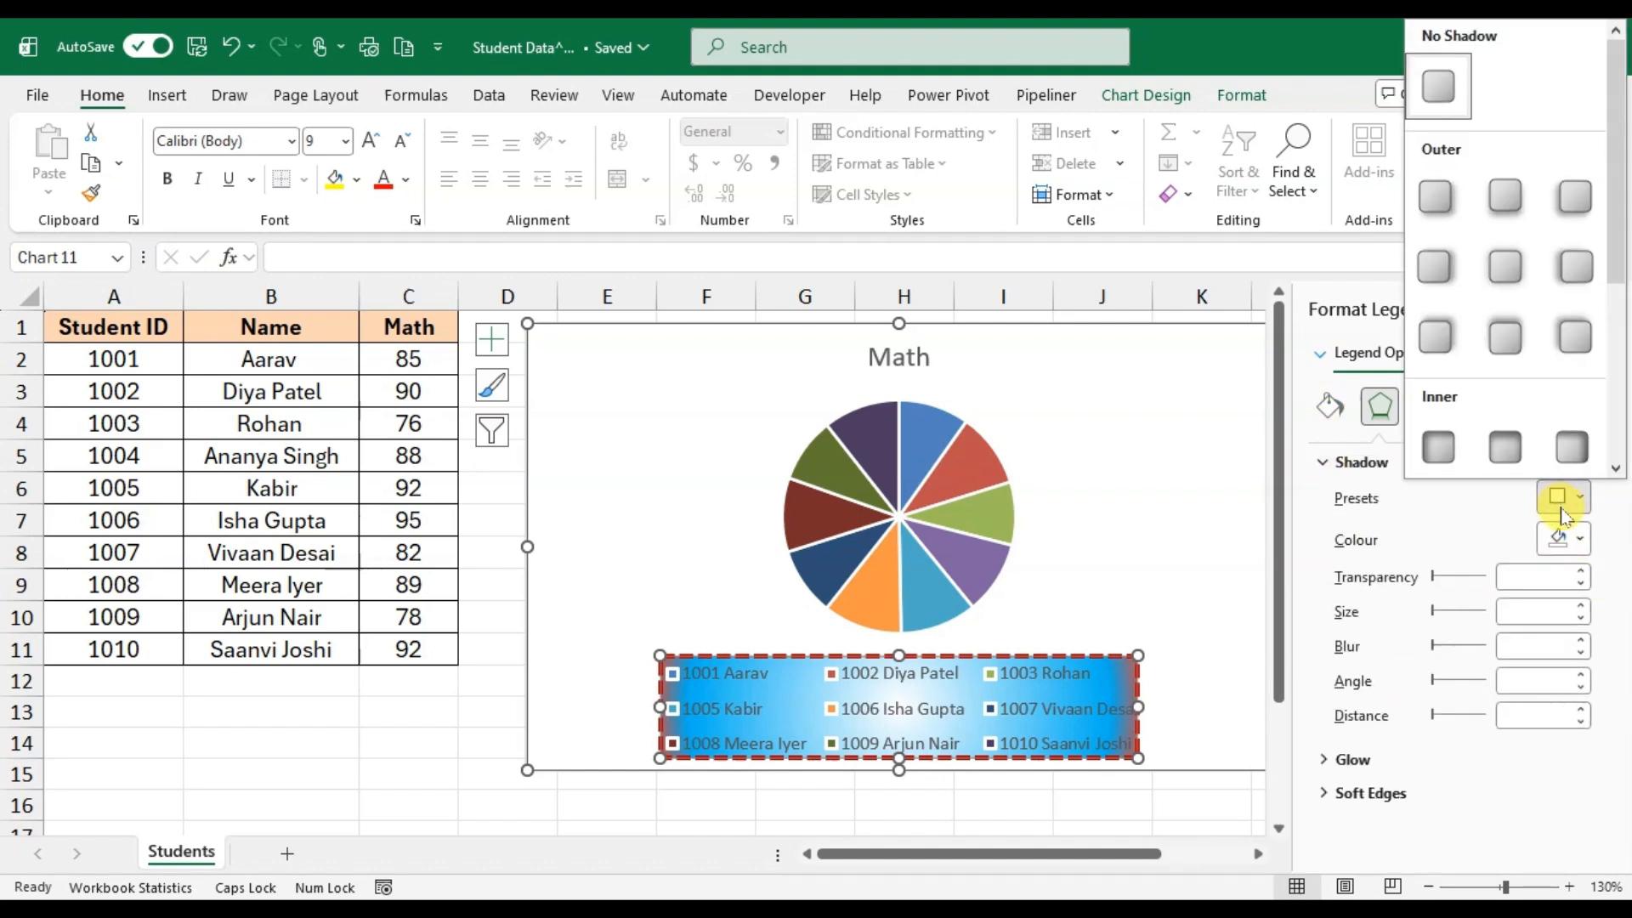
{"action": "left_click", "coordinate": [1507, 262]}
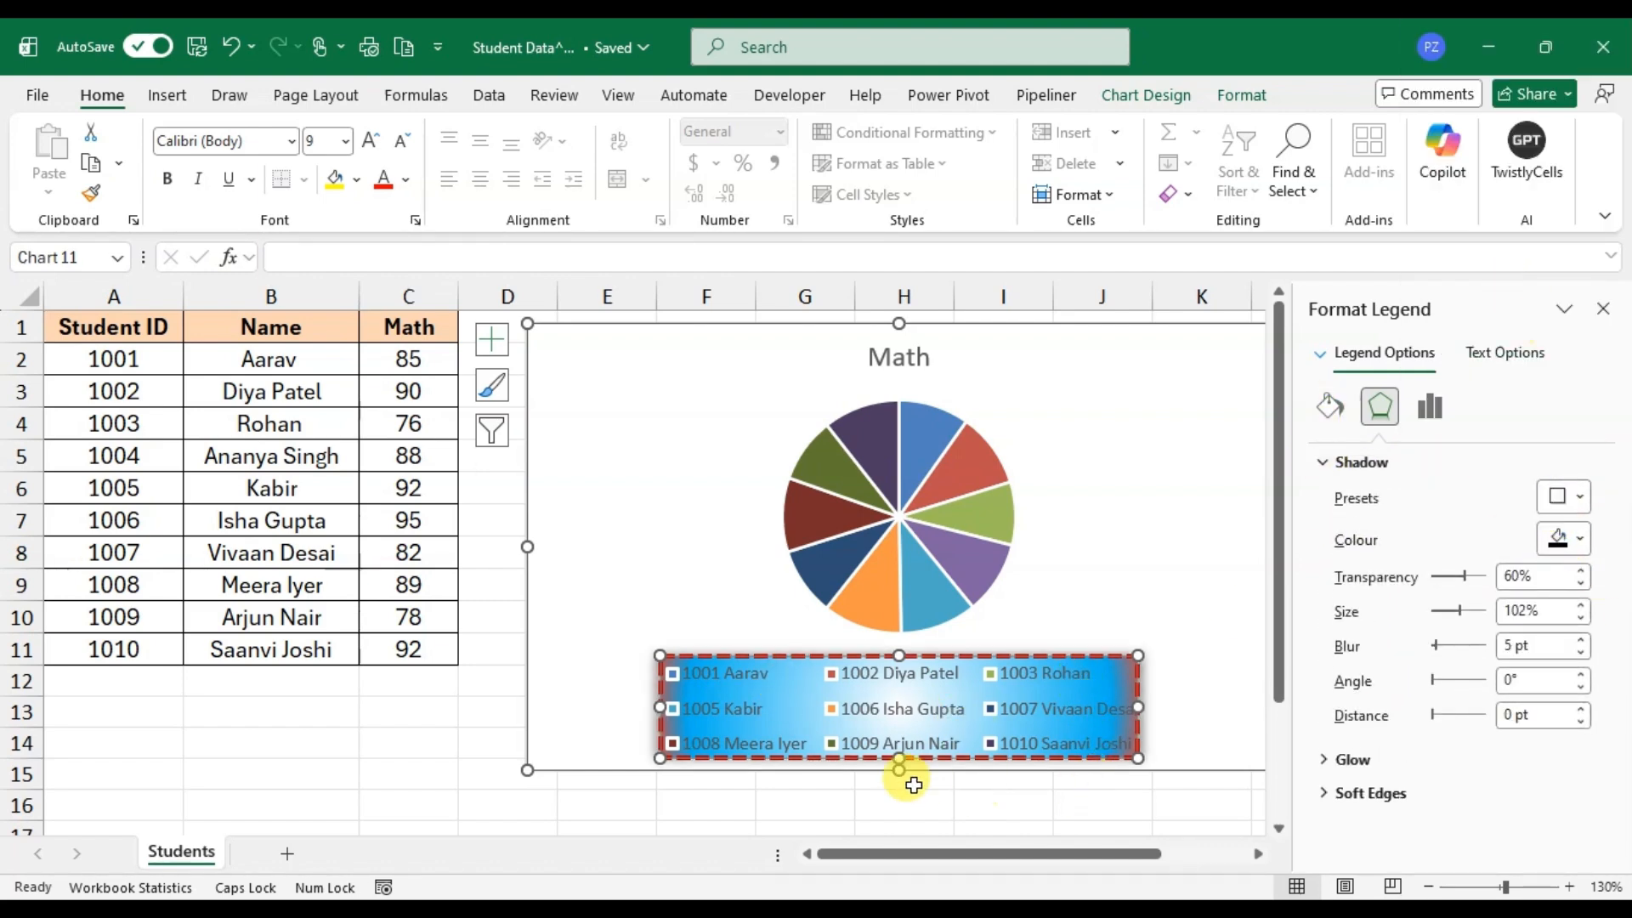
Step: Try a gradient line as the legend text's outline, settling on a solid line outline
{"action": "left_click", "coordinate": [1504, 353]}
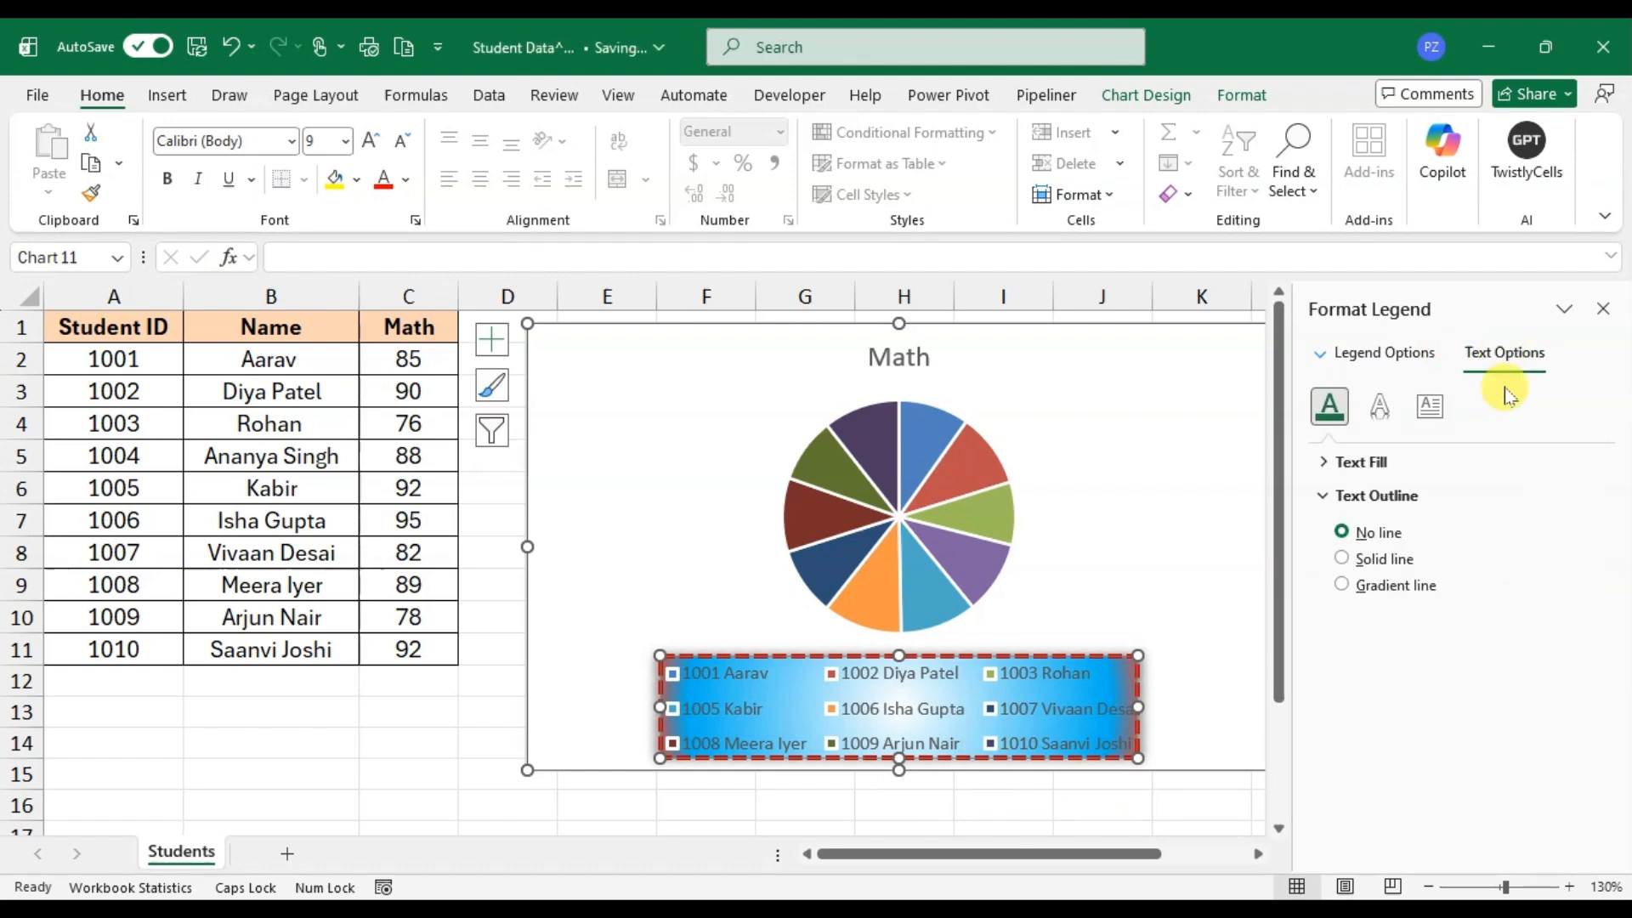
{"action": "left_click", "coordinate": [1343, 563]}
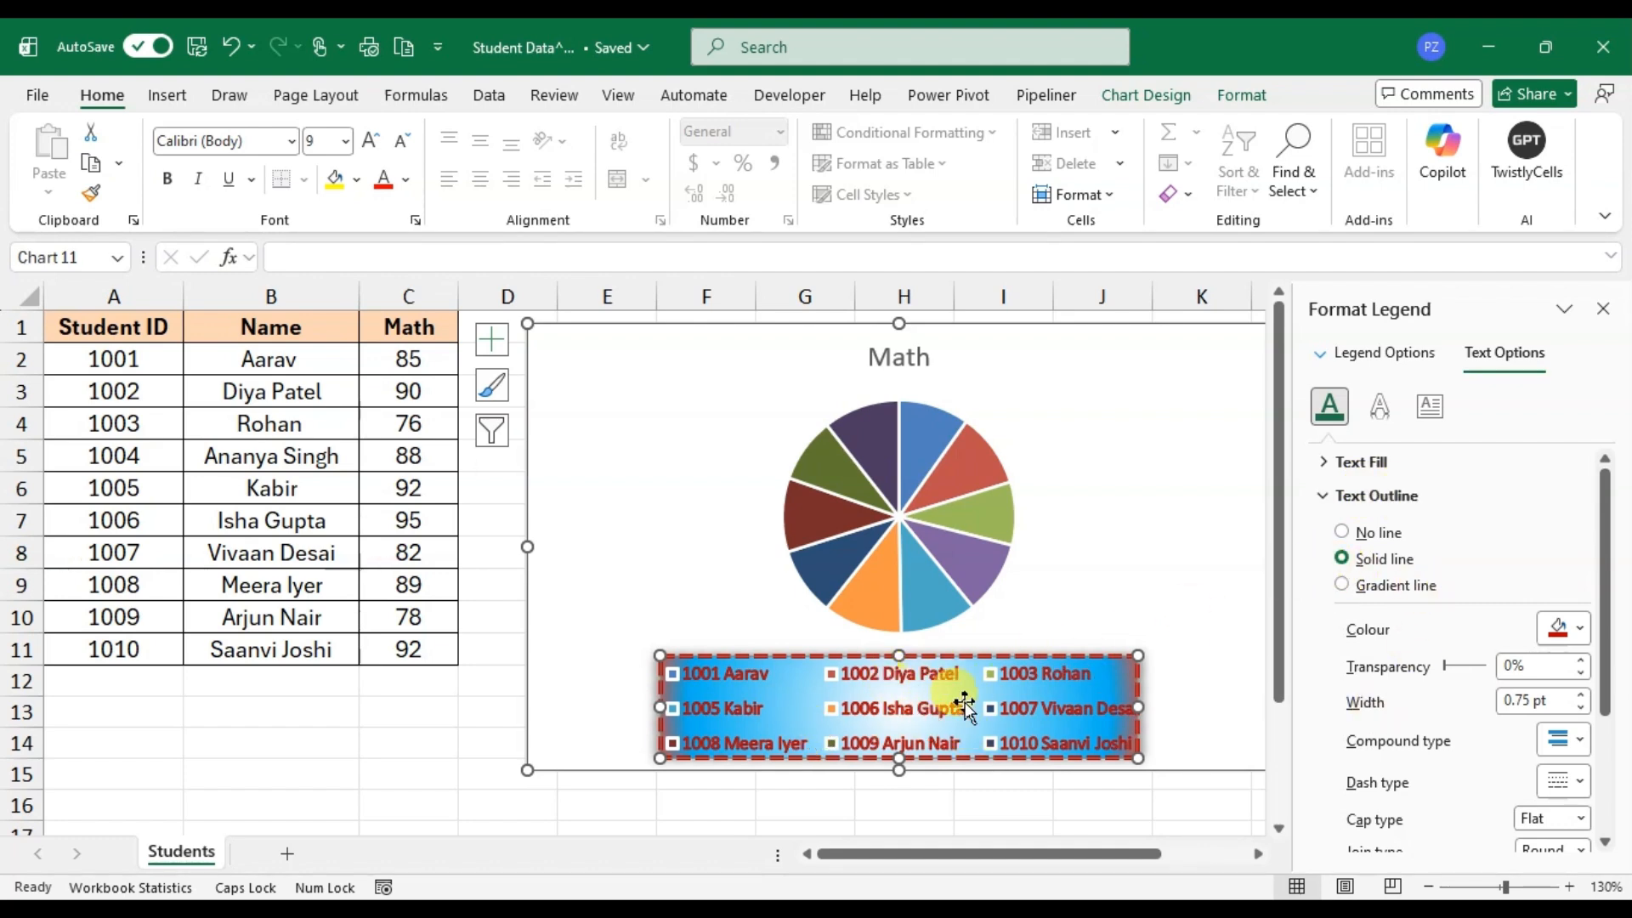
{"action": "left_click", "coordinate": [1355, 586]}
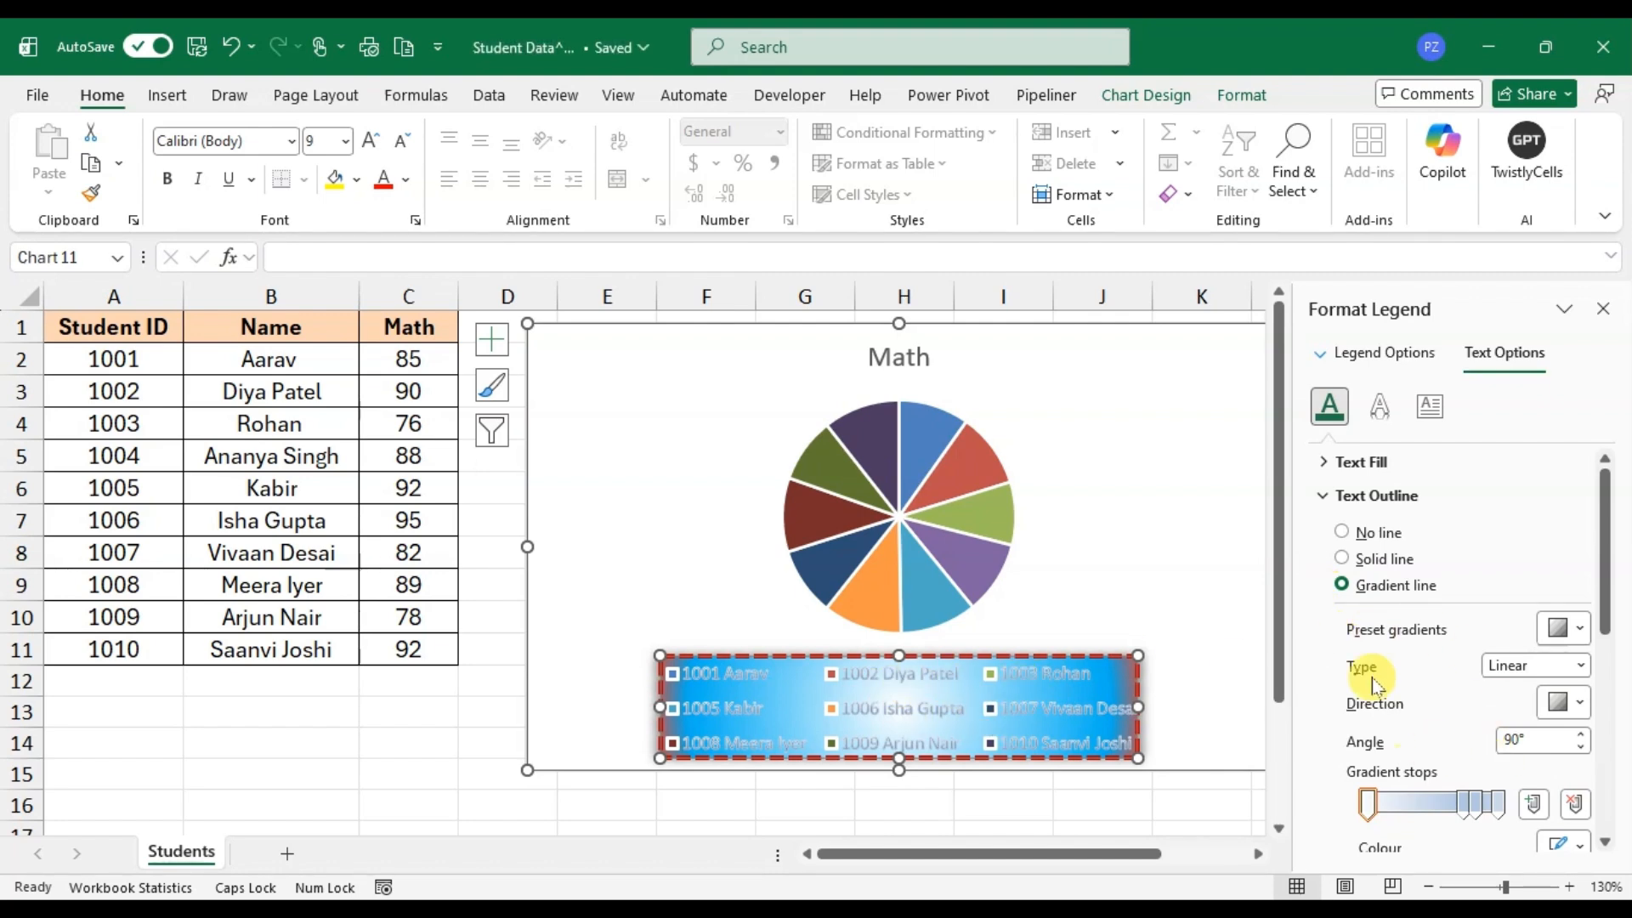
{"action": "left_click", "coordinate": [1342, 558]}
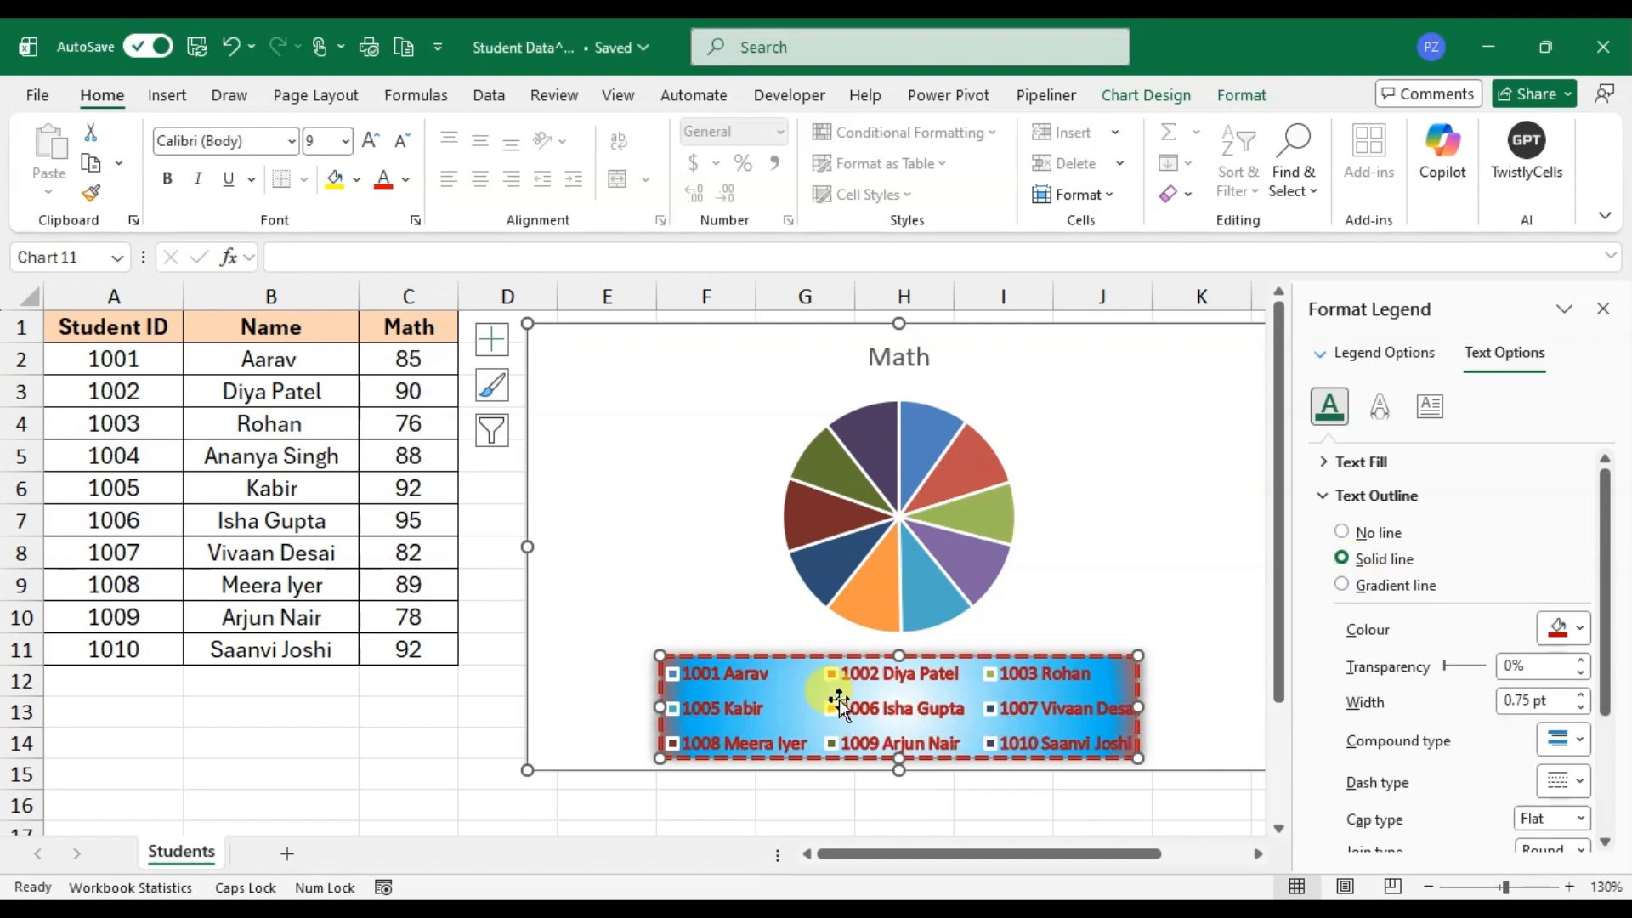
Step: Set the legend text's solid fill colour to yellow and close the legend formatting options
{"action": "left_click", "coordinate": [1323, 467]}
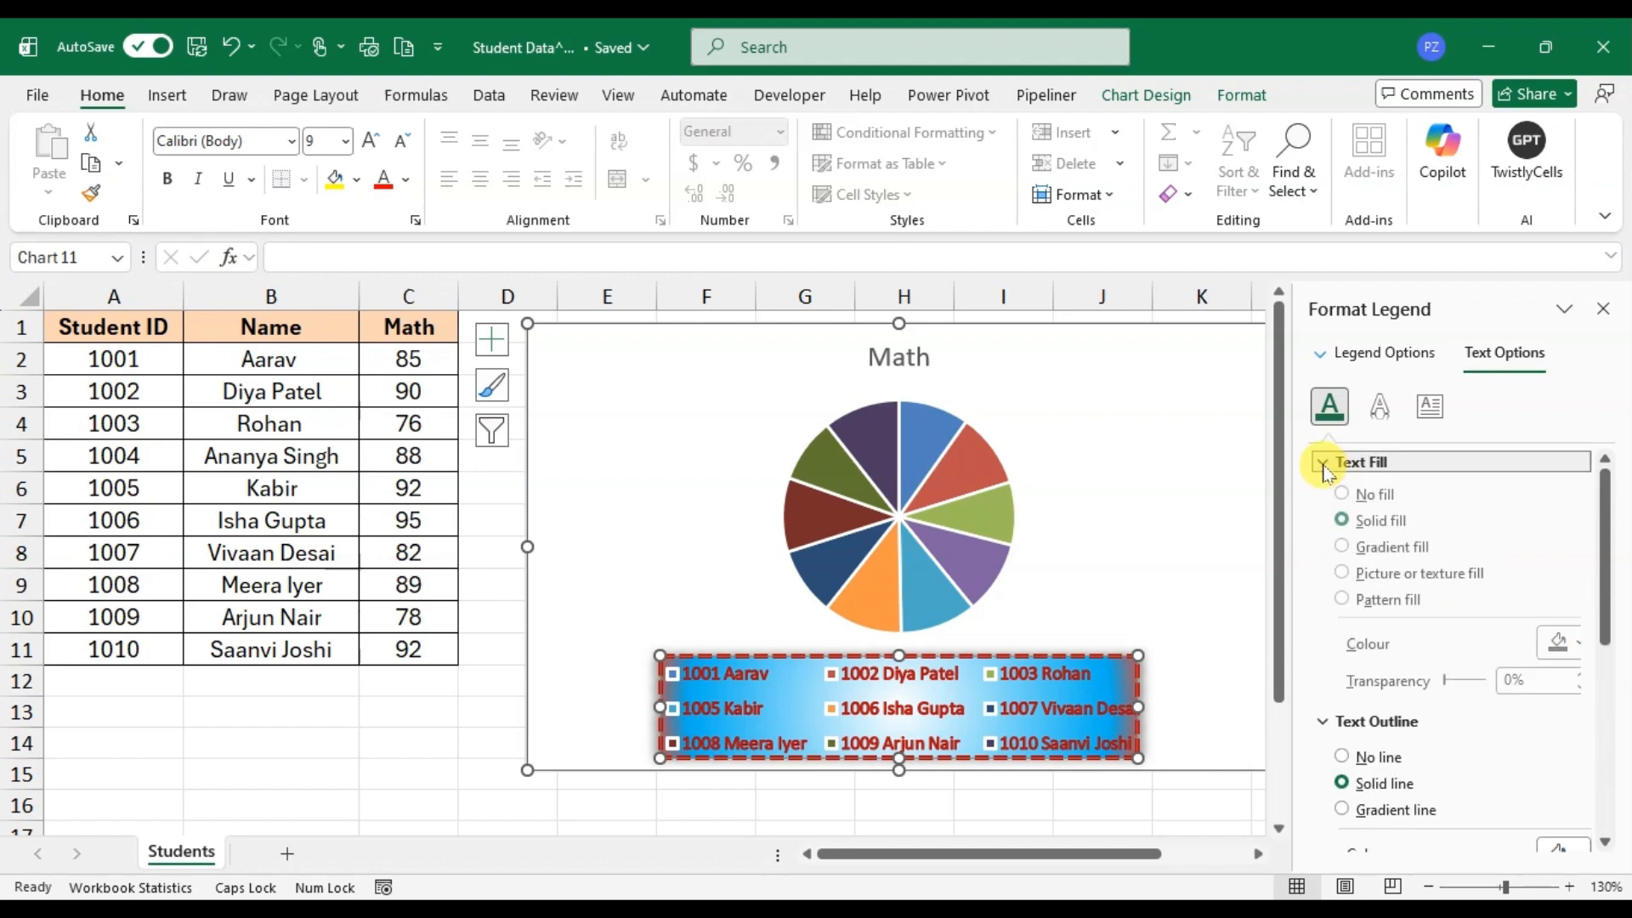
{"action": "left_click", "coordinate": [1564, 650]}
{"action": "left_click", "coordinate": [1406, 575]}
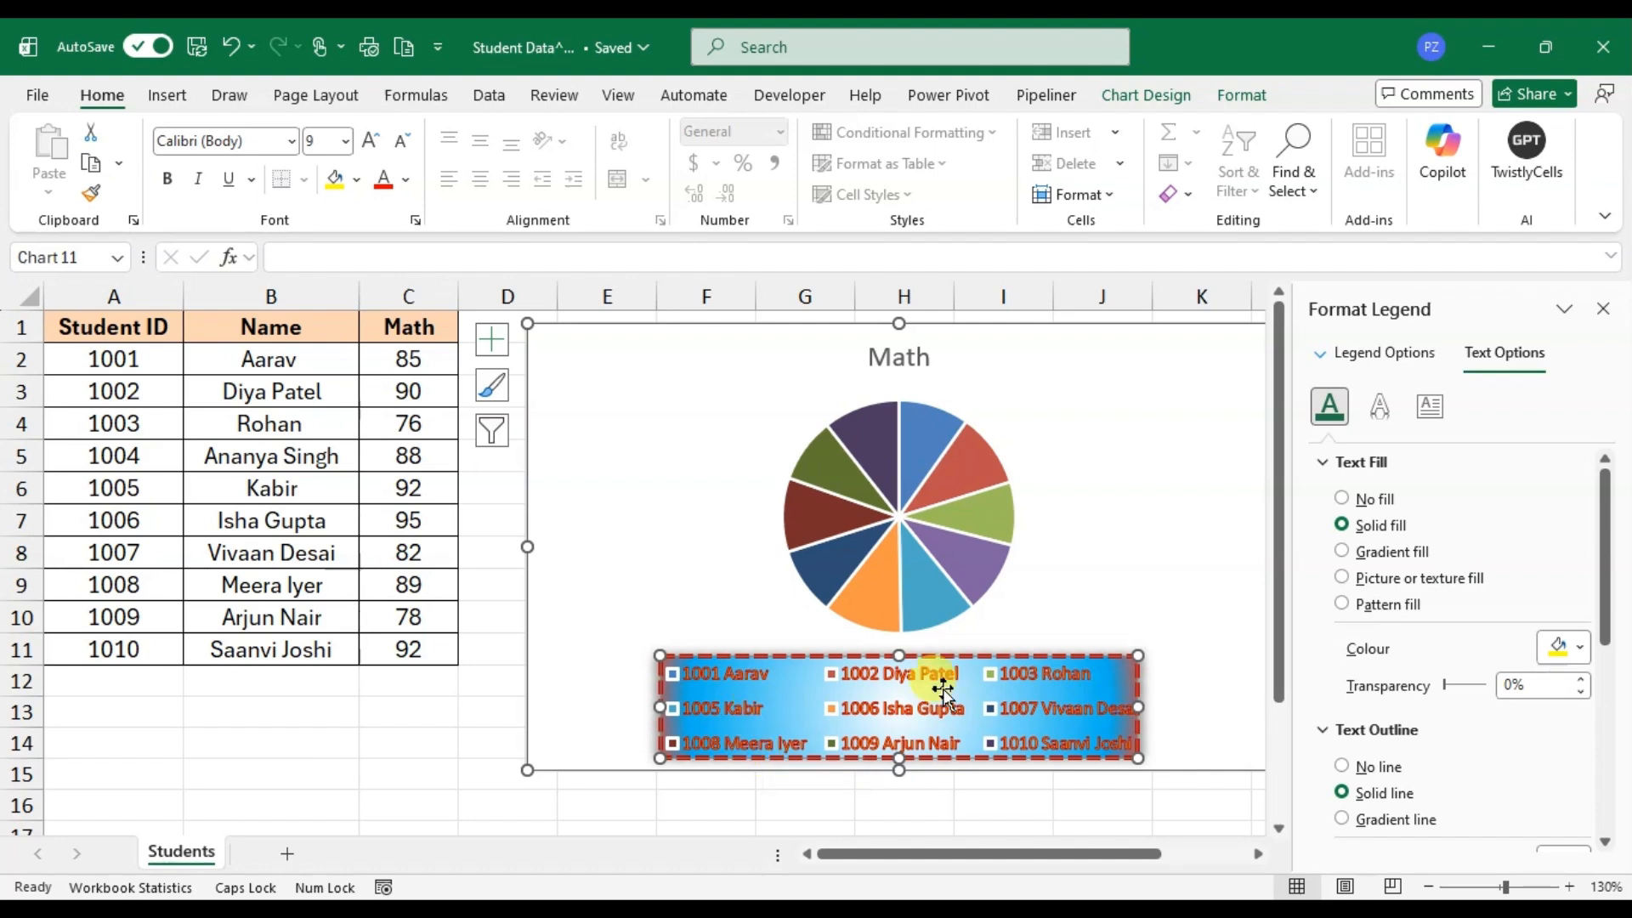
{"action": "left_click", "coordinate": [1602, 308]}
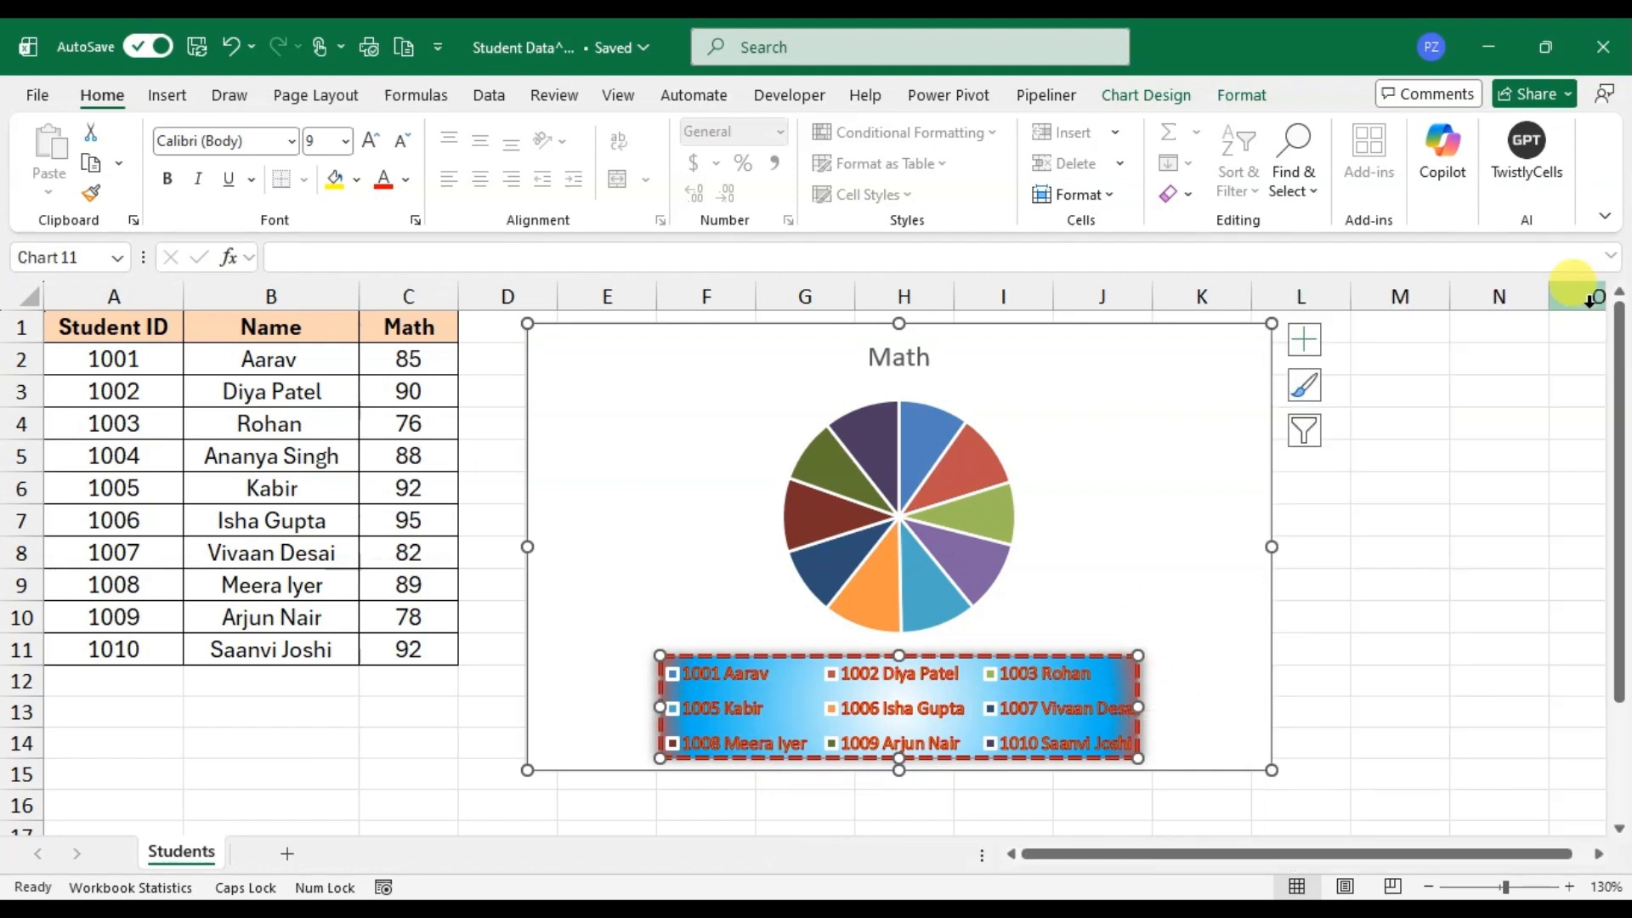